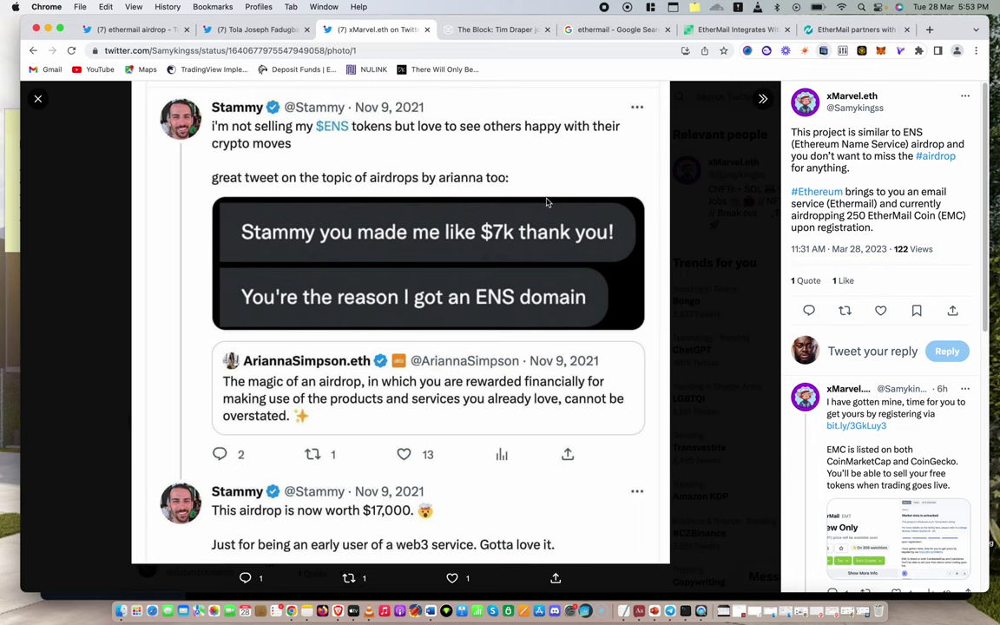
Bring up the Bitcoin.com EtherMail article, closing the Verse promo and declining notifications
click(846, 29)
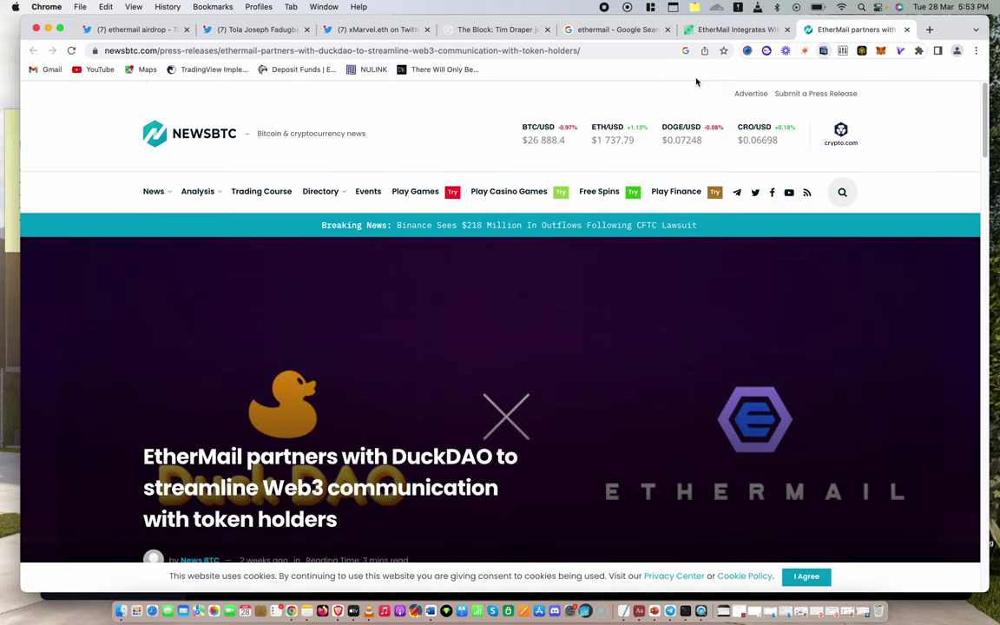
click(742, 30)
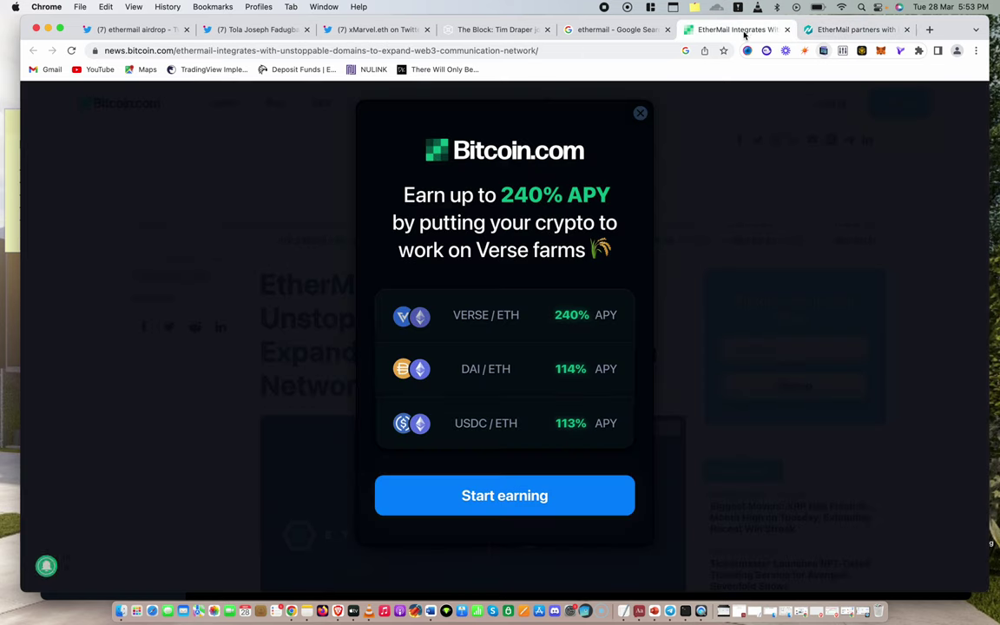
click(662, 259)
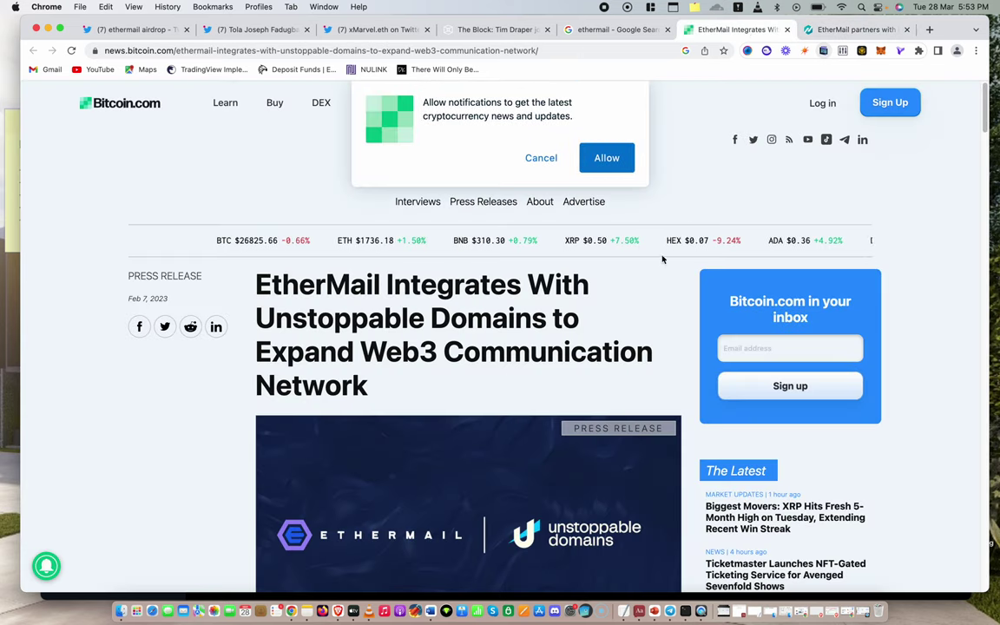
click(532, 159)
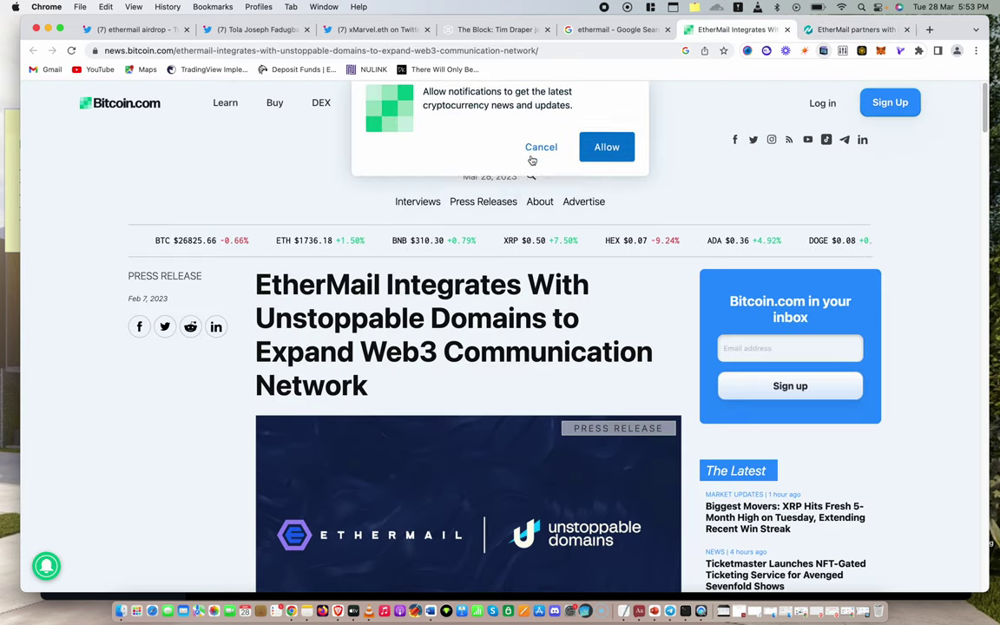
Read down the Unstoppable Domains integration press release to the executive quotes
scroll(248, 340, down, 2)
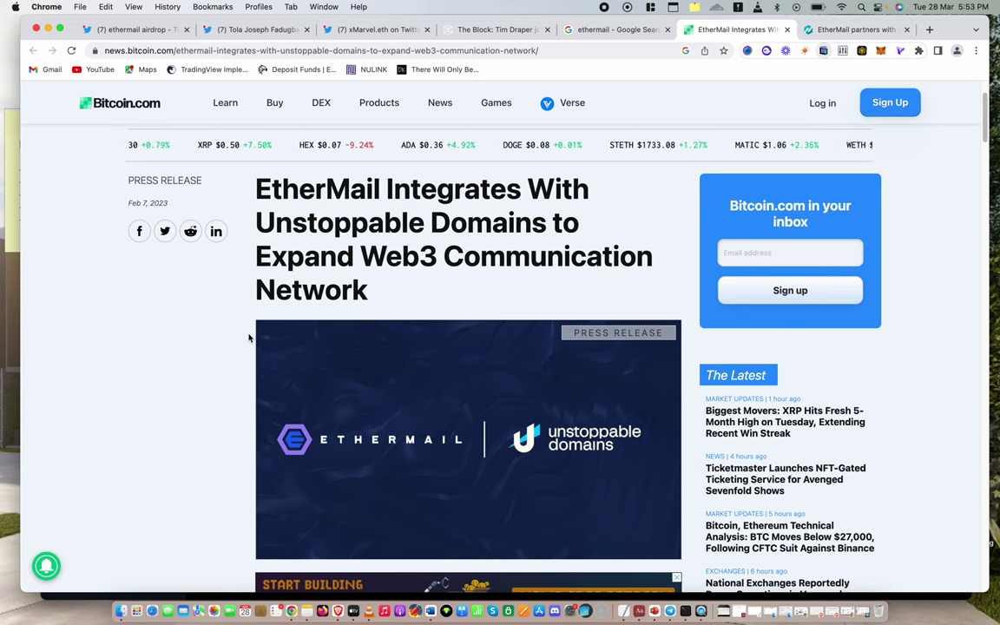
scroll(190, 393, down, 3)
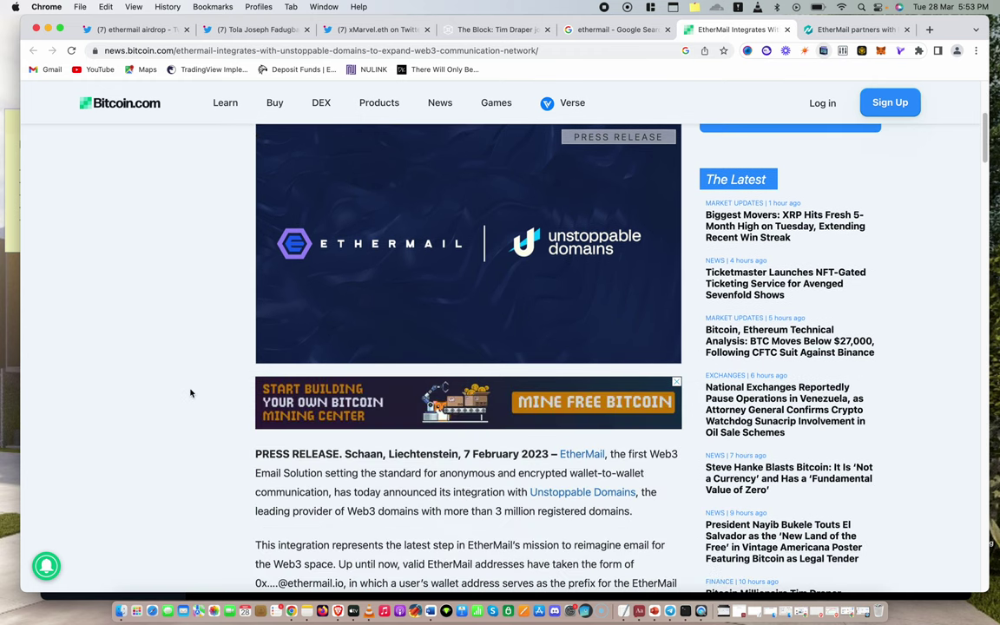
scroll(190, 393, down, 2)
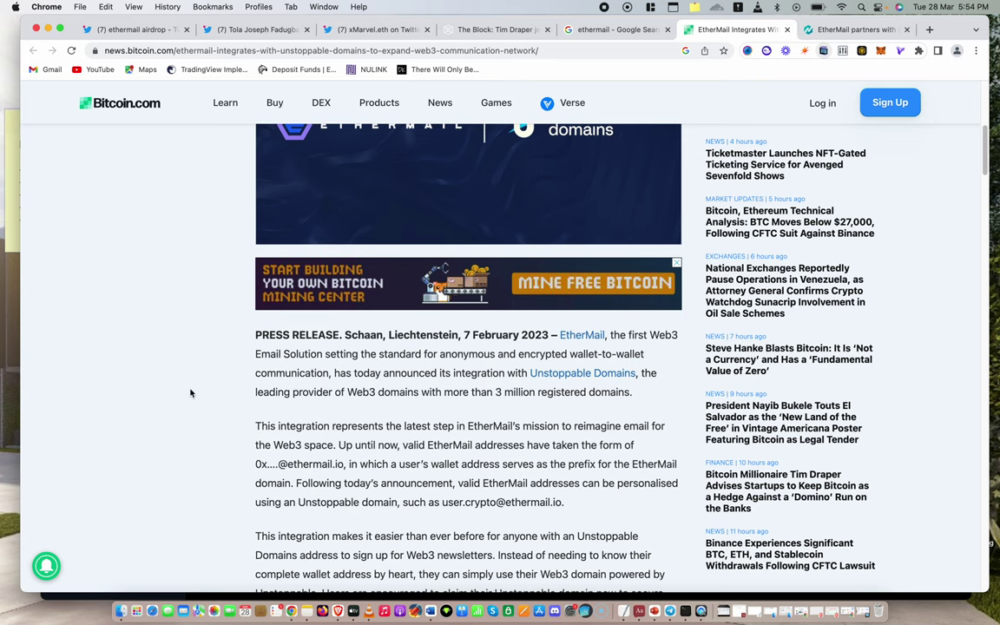
scroll(215, 320, down, 5)
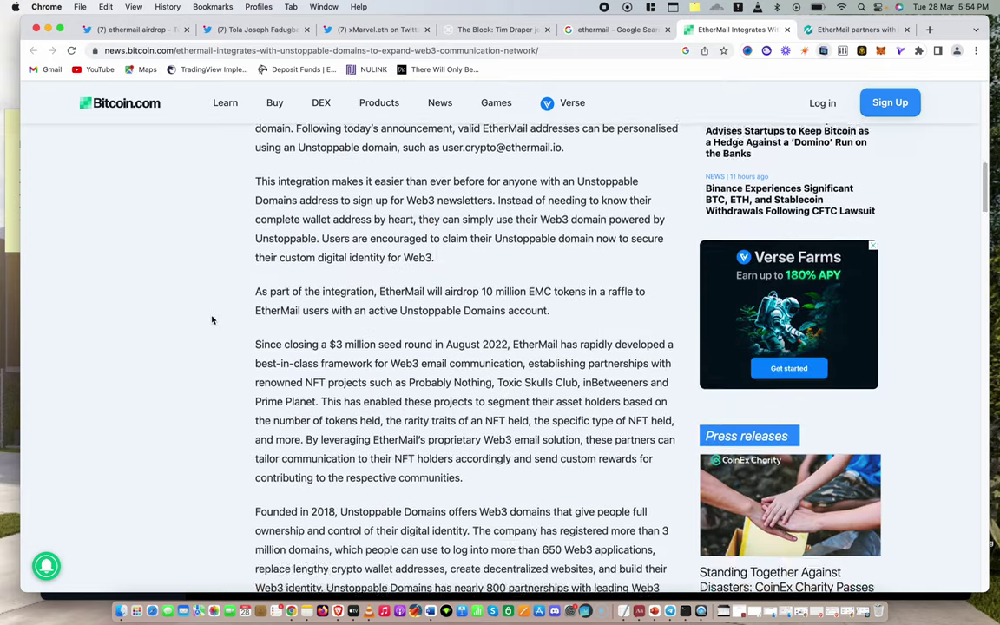
scroll(212, 319, up, 15)
scroll(213, 319, down, 18)
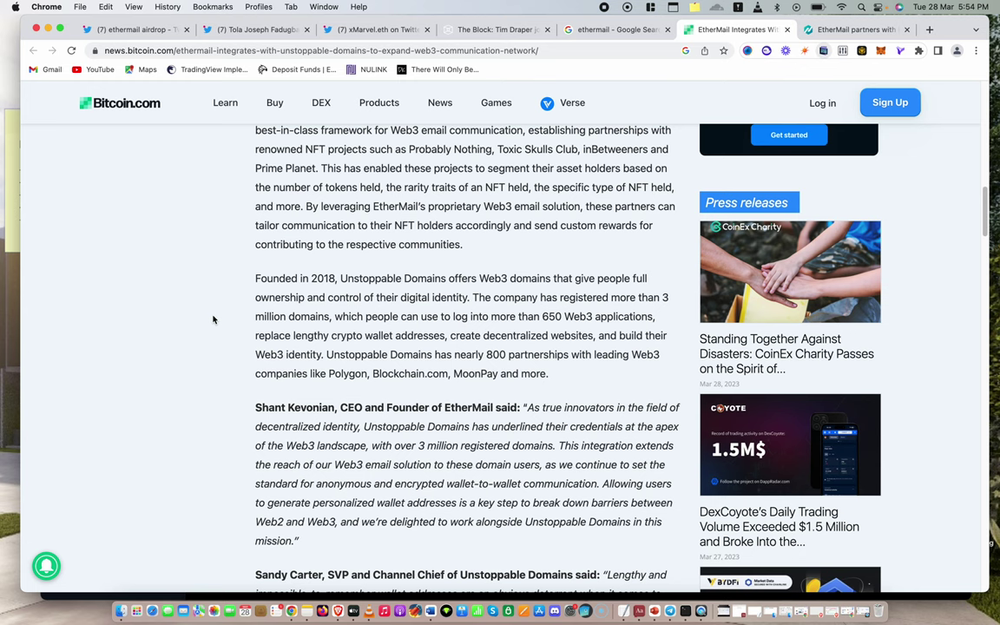
scroll(260, 316, down, 3)
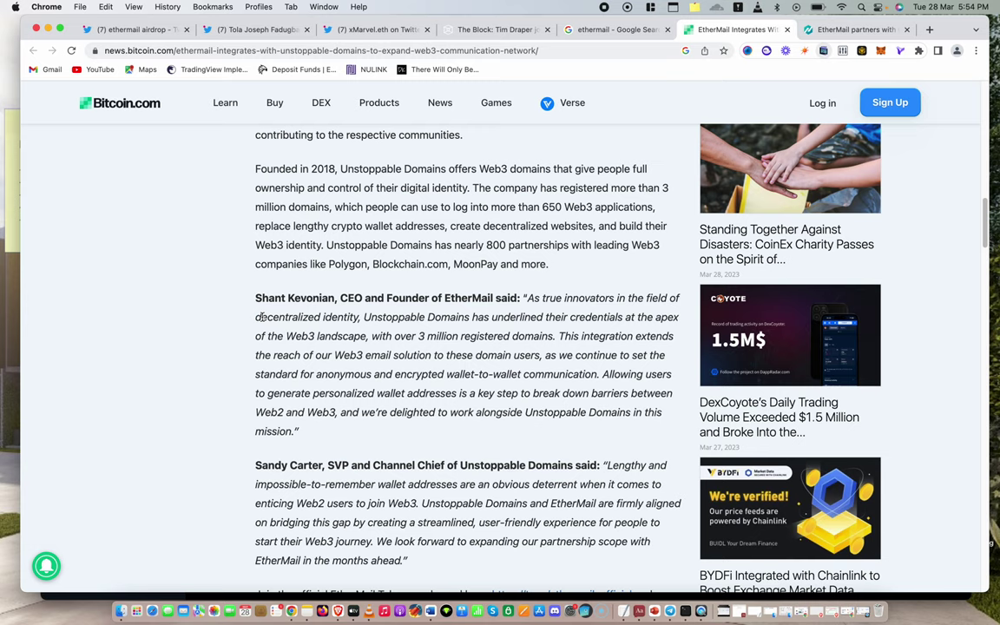
click(118, 27)
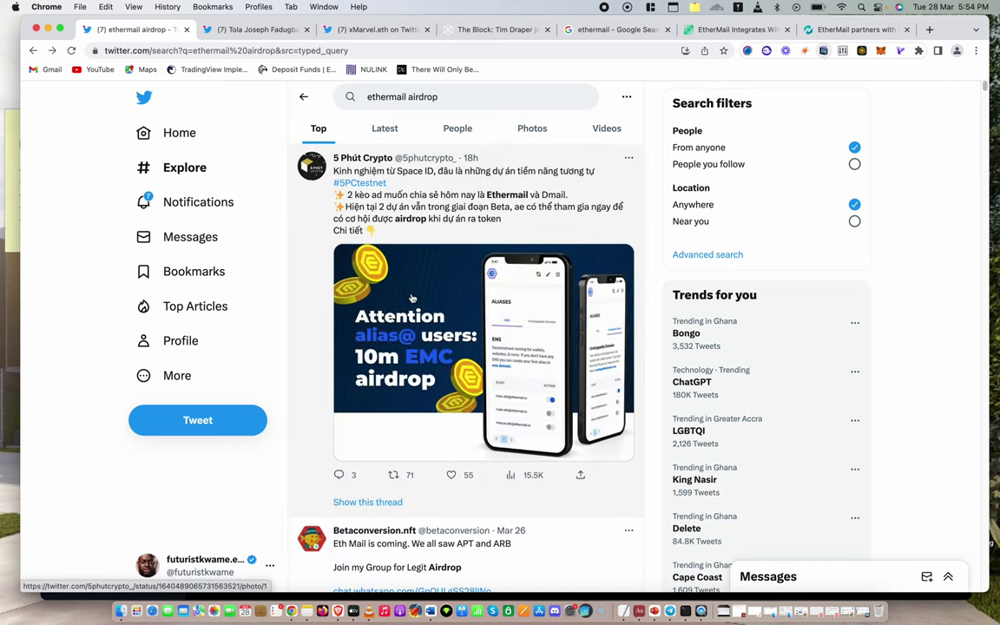
scroll(412, 299, down, 8)
scroll(412, 300, up, 6)
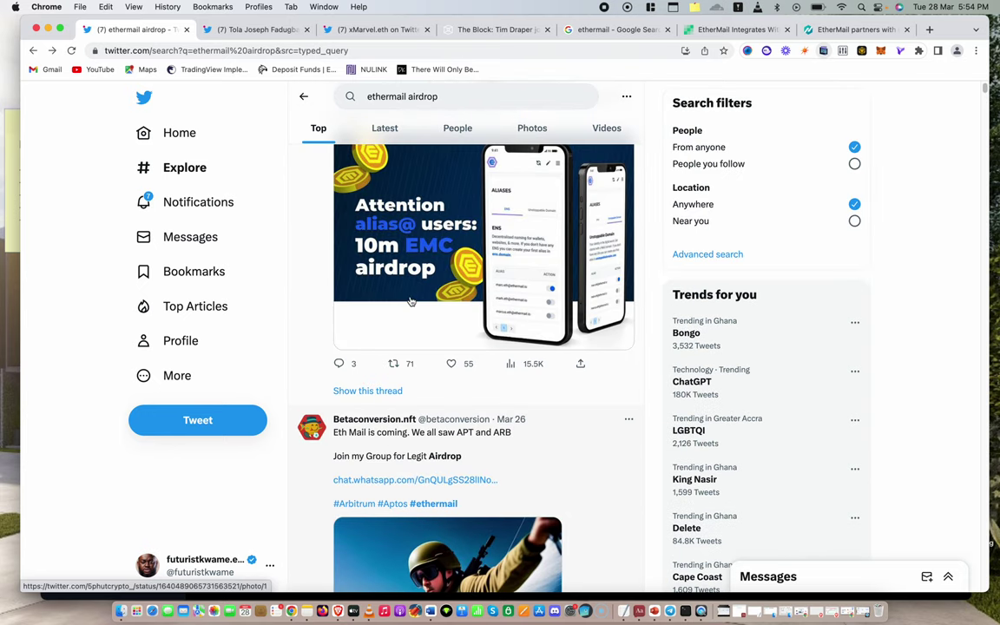
scroll(412, 302, down, 10)
scroll(411, 302, up, 2)
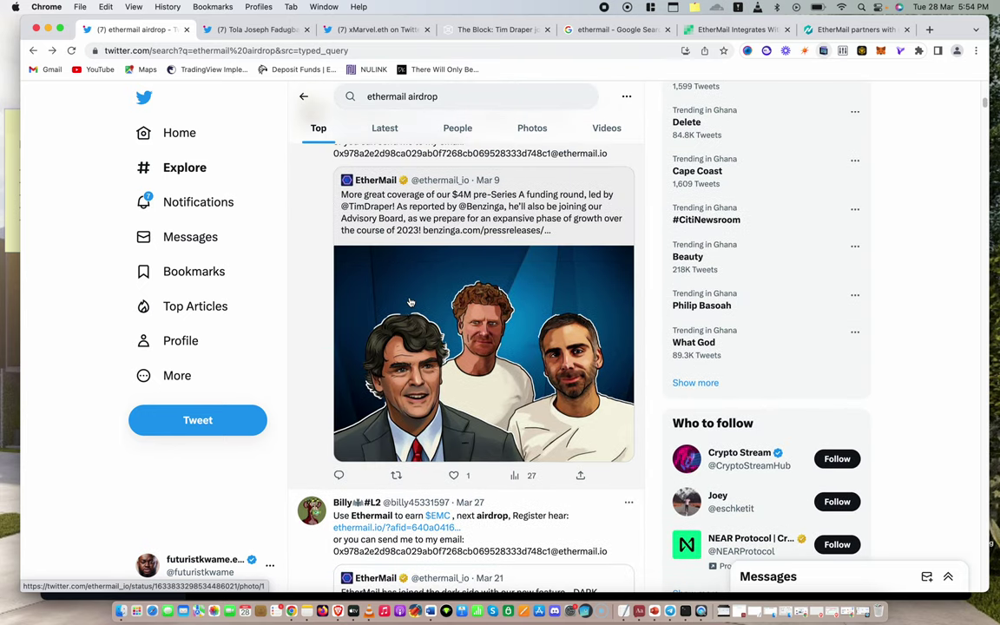
scroll(411, 304, up, 1)
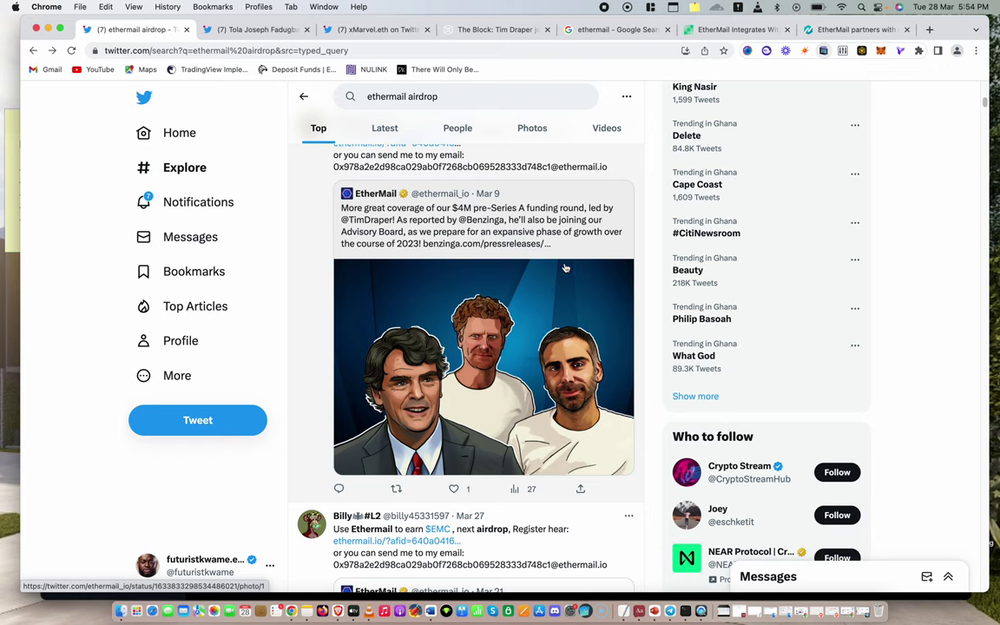
click(748, 34)
scroll(578, 166, down, 5)
scroll(573, 169, up, 20)
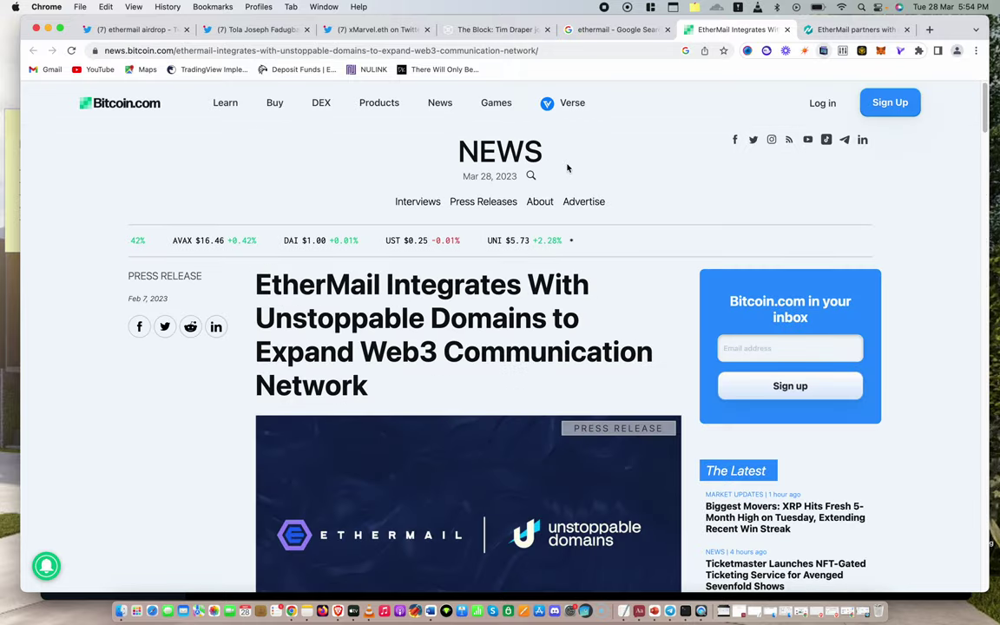
Read The Block's article on EtherMail's $4 million raise, then view the EMC airdrop tweet
click(465, 32)
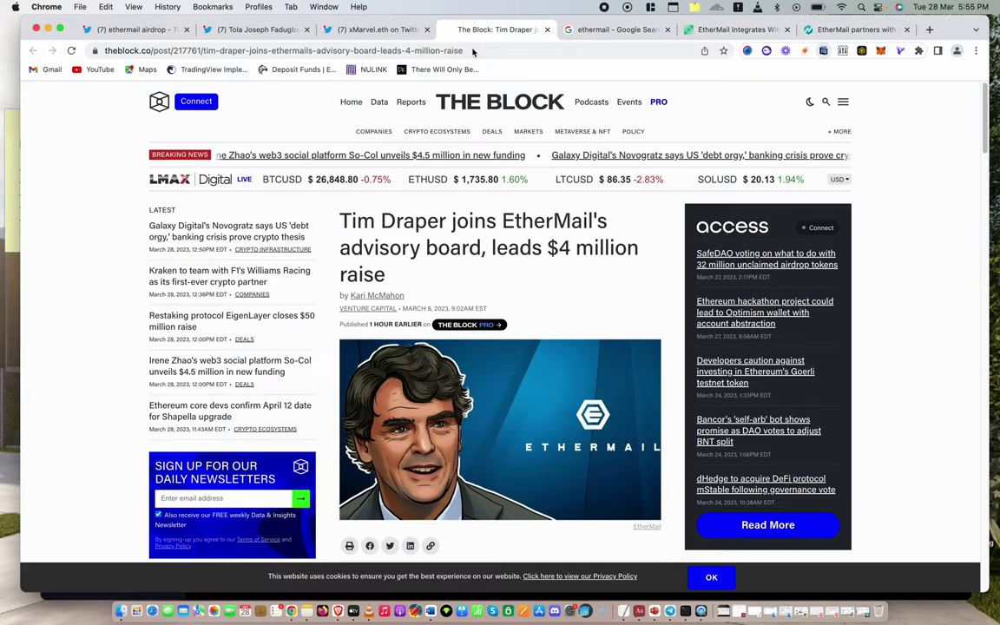
scroll(434, 271, down, 1)
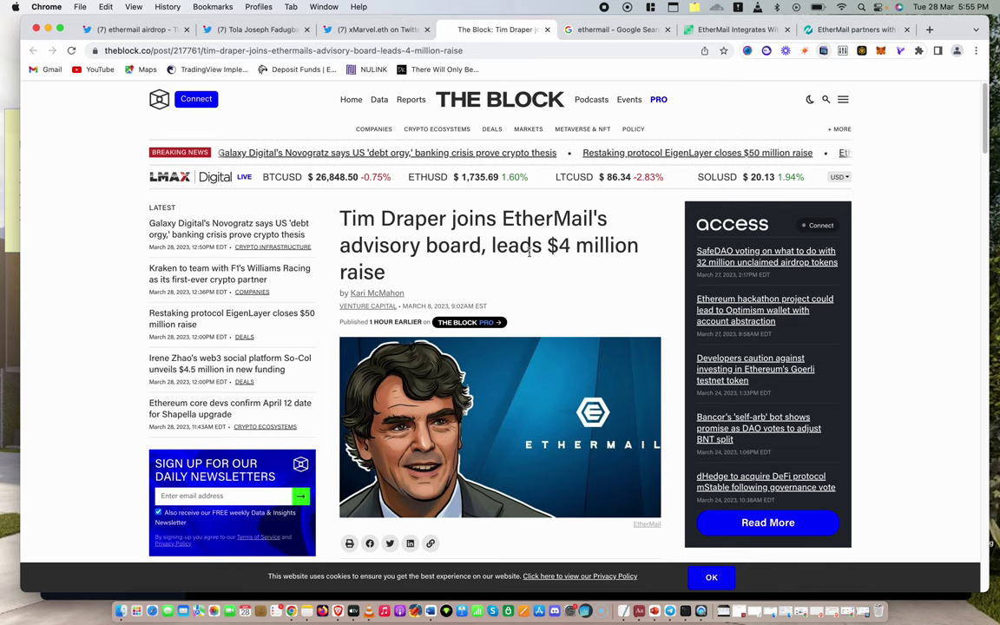
scroll(521, 264, down, 3)
scroll(549, 259, up, 3)
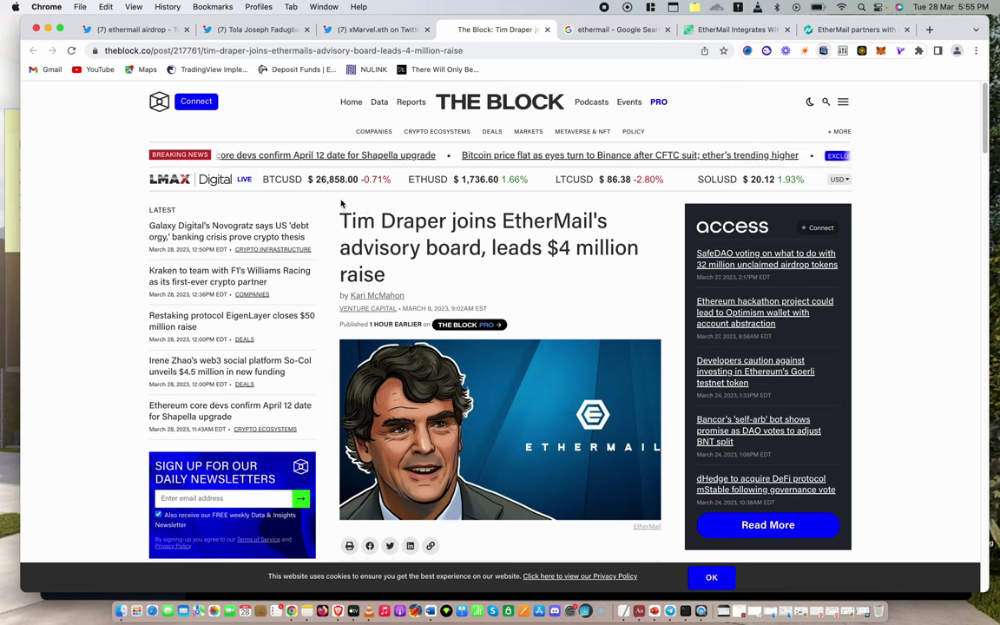
scroll(435, 178, down, 5)
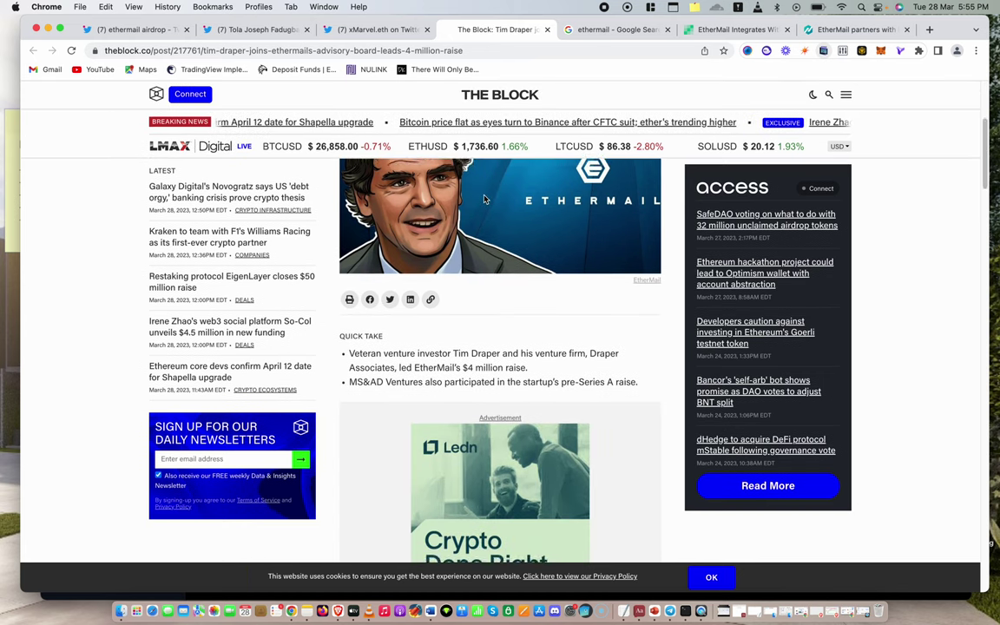
scroll(484, 200, up, 5)
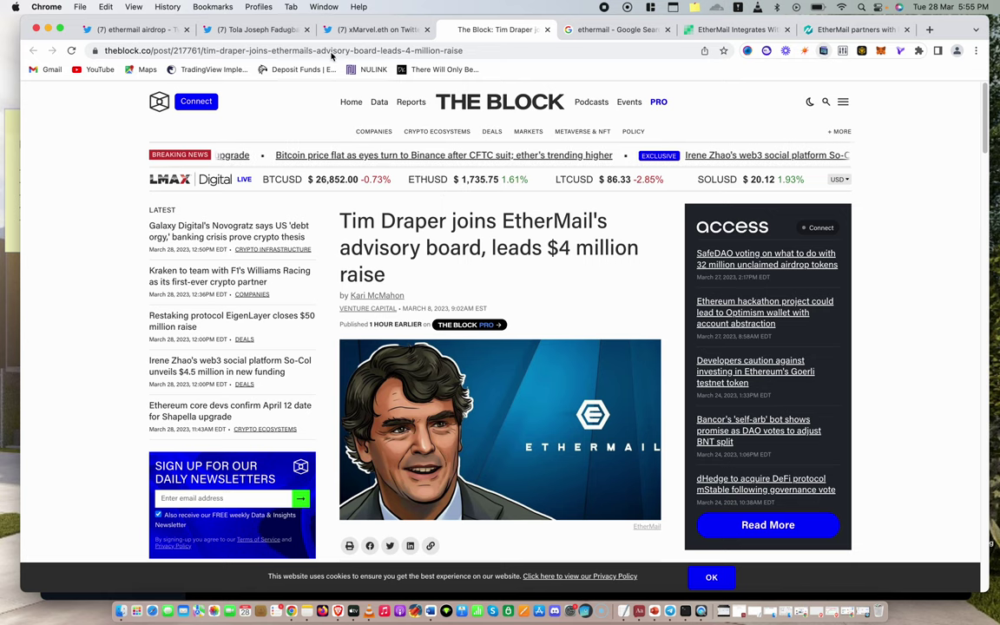
click(276, 31)
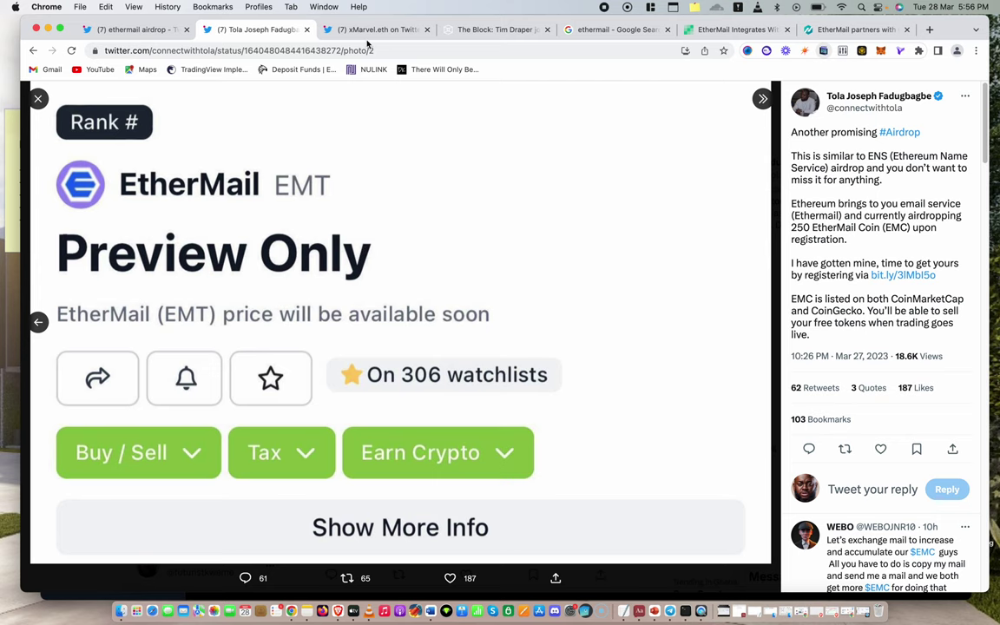
View the second airdrop tweet showing the ENS airdrop screenshot worth $17,000
click(331, 33)
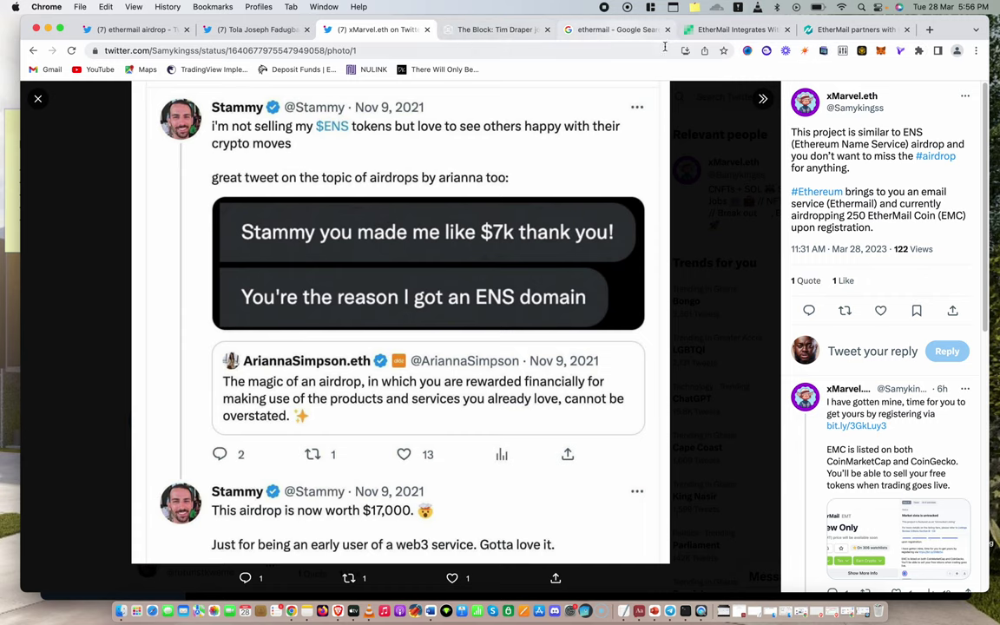
Return to the Bitcoin.com Unstoppable Domains article and scroll down slightly
click(705, 39)
scroll(486, 287, down, 2)
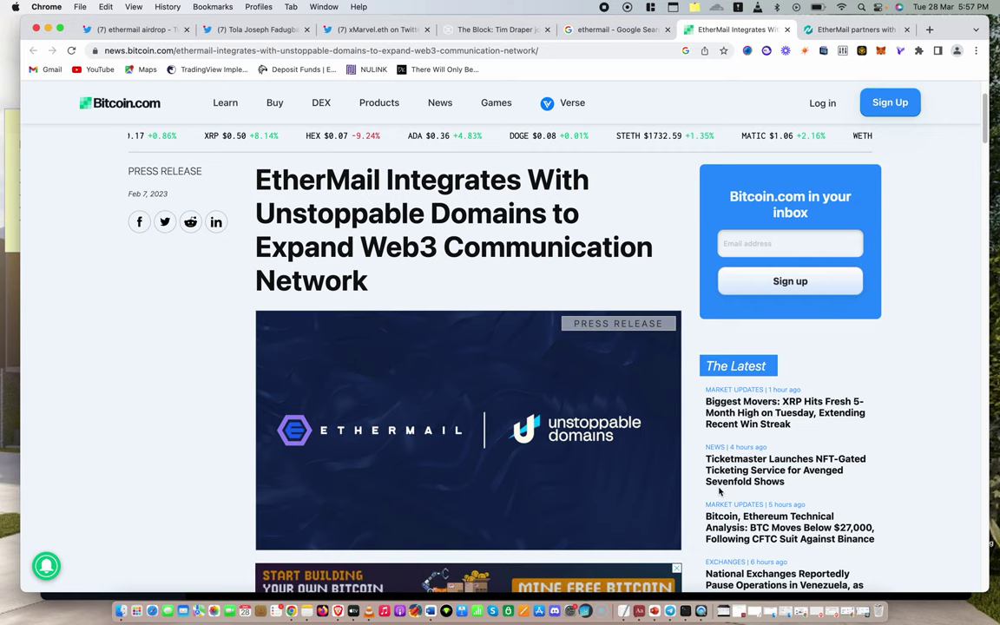
Minimize the Gmail, TradingView and Canva windows to reveal the Brave EtherMail inbox
mouse_move(846, 603)
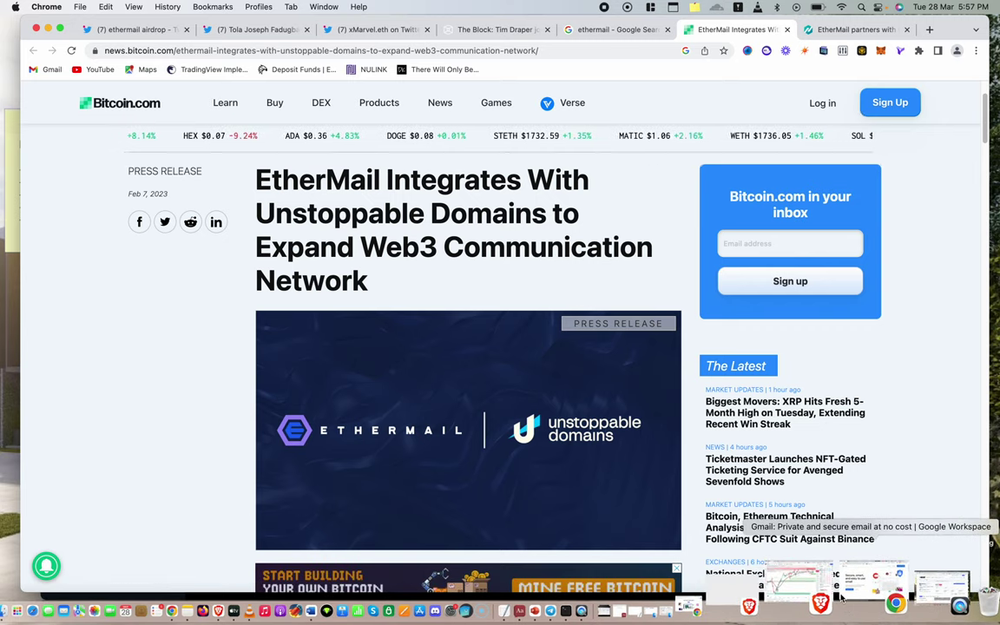
click(848, 602)
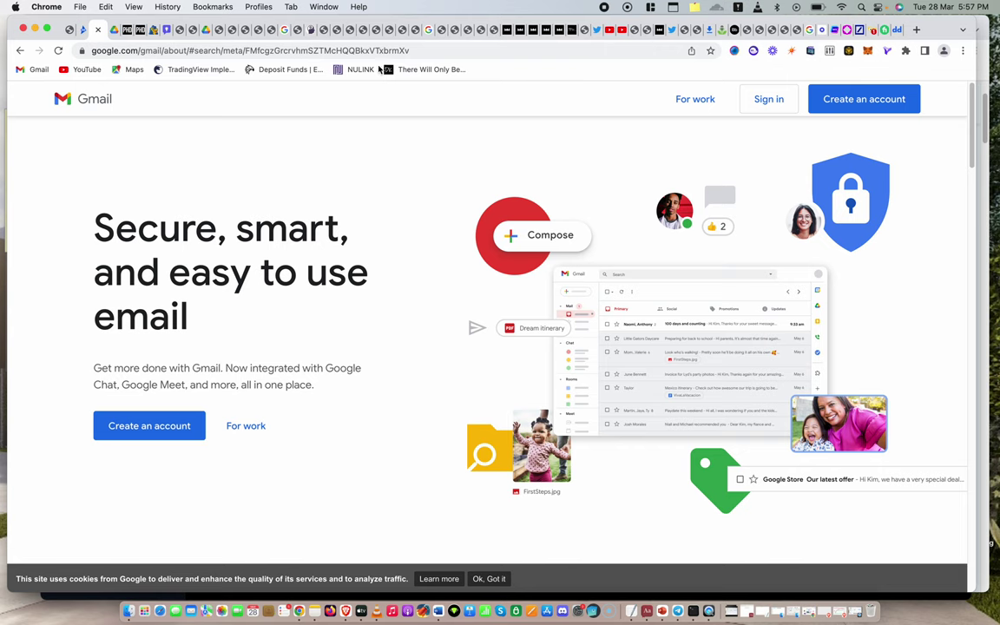
click(35, 30)
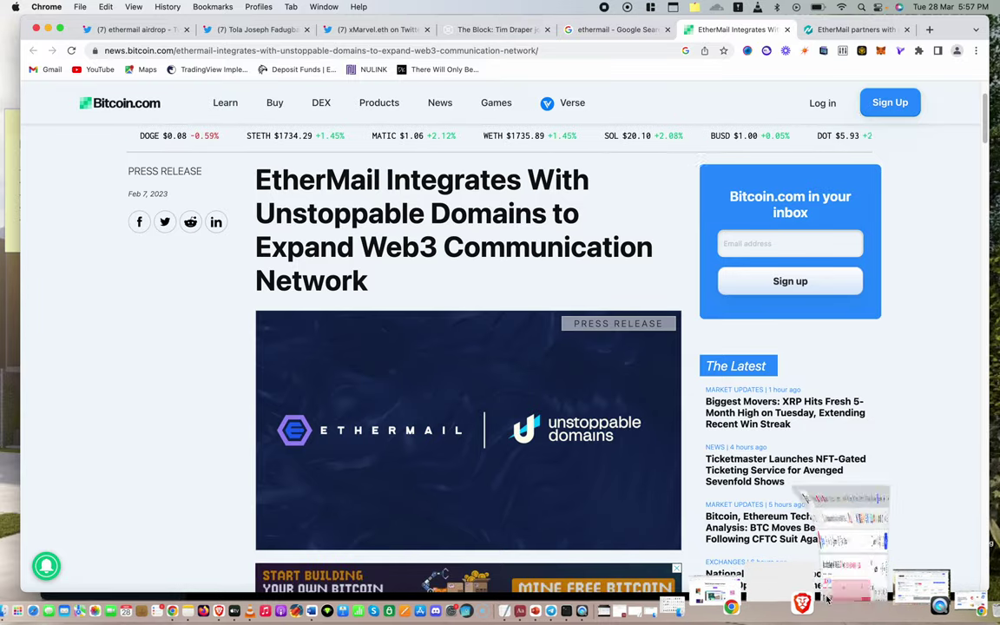
click(827, 599)
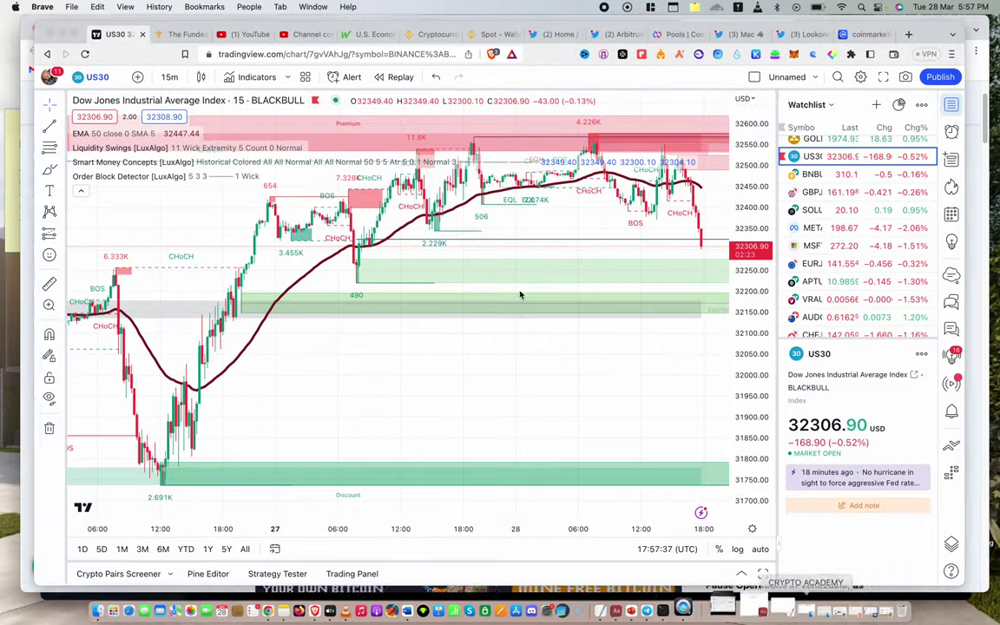
click(60, 33)
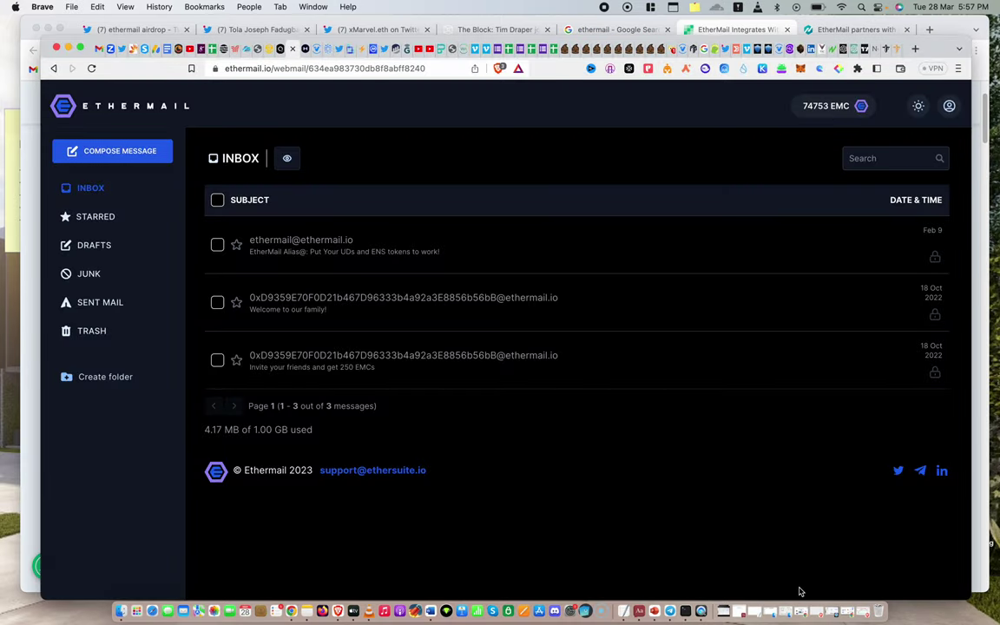
click(823, 584)
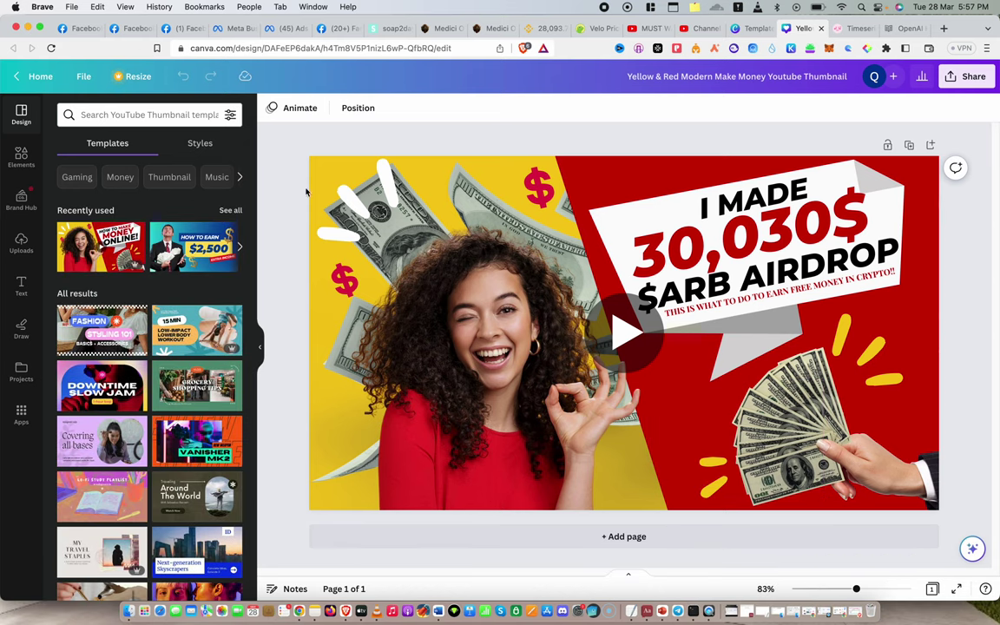
click(28, 29)
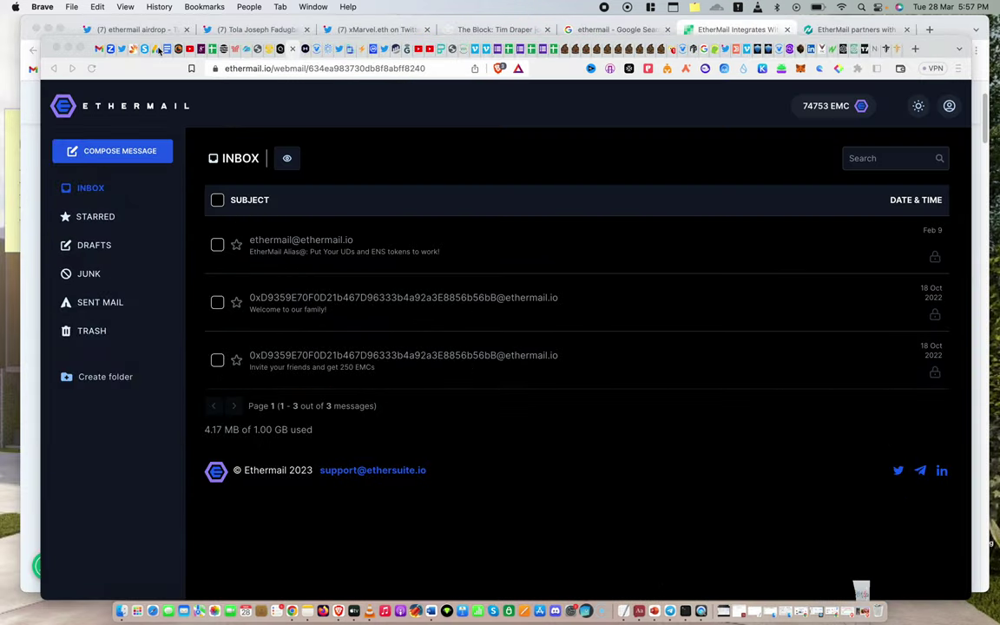
Copy a clean ethermail.io referral link from the 'B b' Gmail message, then minimize Gmail
click(99, 48)
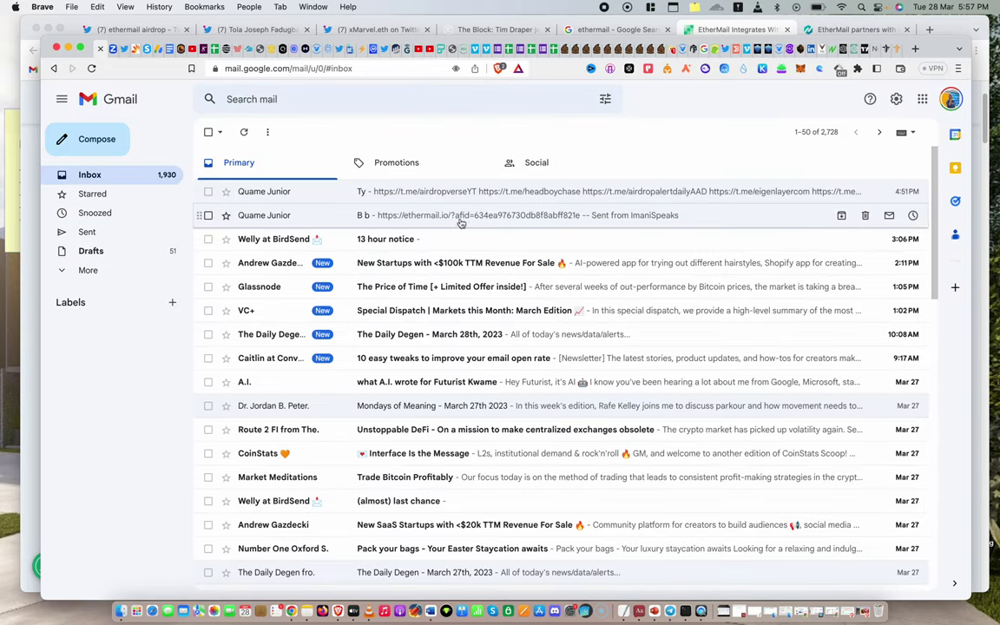
click(481, 215)
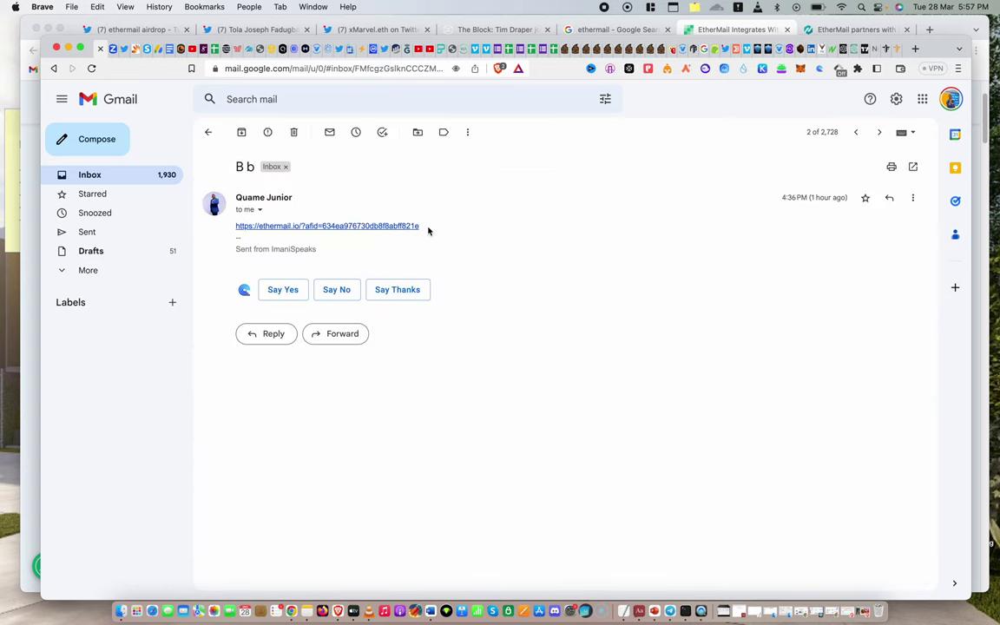
drag(428, 231, 237, 230)
key(super+c)
right_click(240, 233)
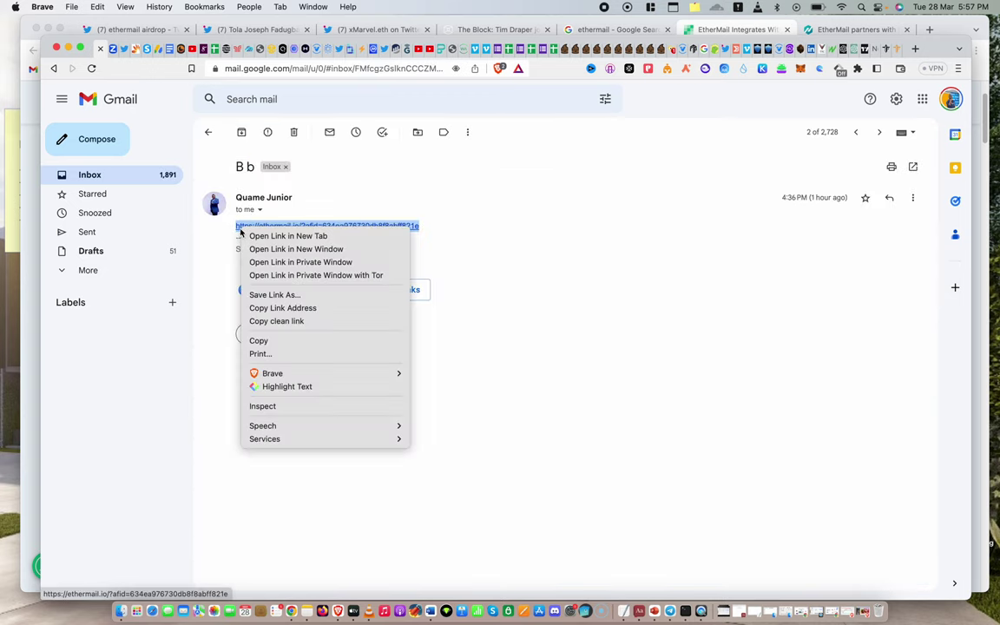
click(260, 321)
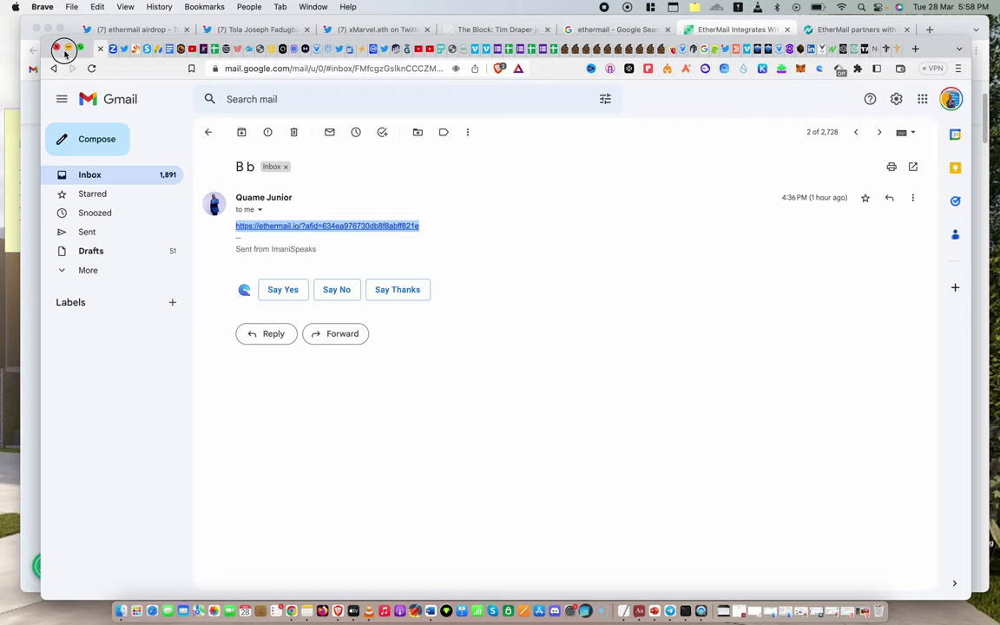
click(68, 48)
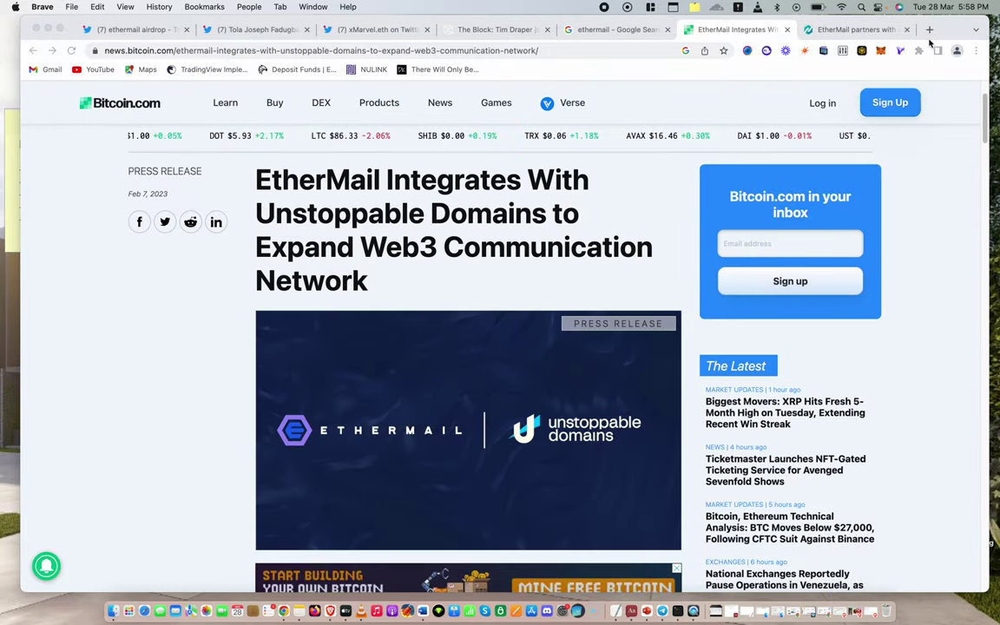
Load the referral link in a new tab and choose 'Claim your Web3 Email'
click(929, 29)
key(super+v)
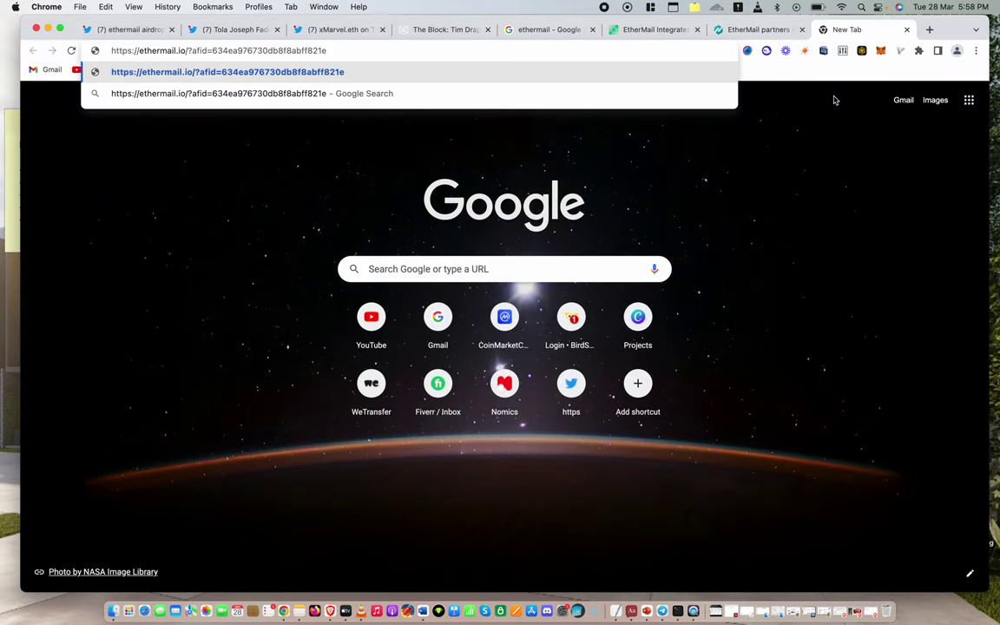
key(Return)
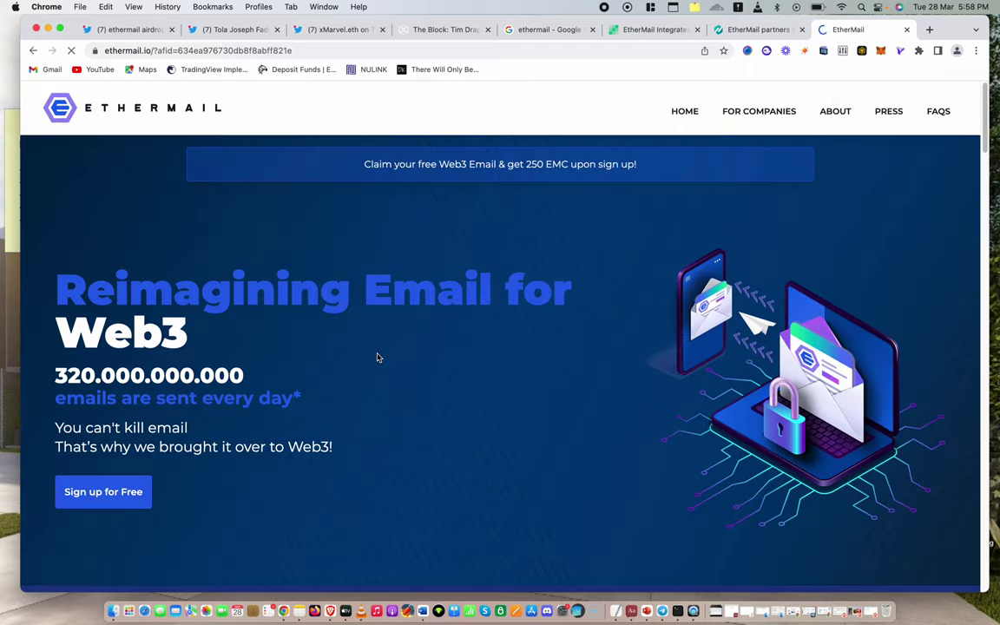
scroll(376, 357, down, 20)
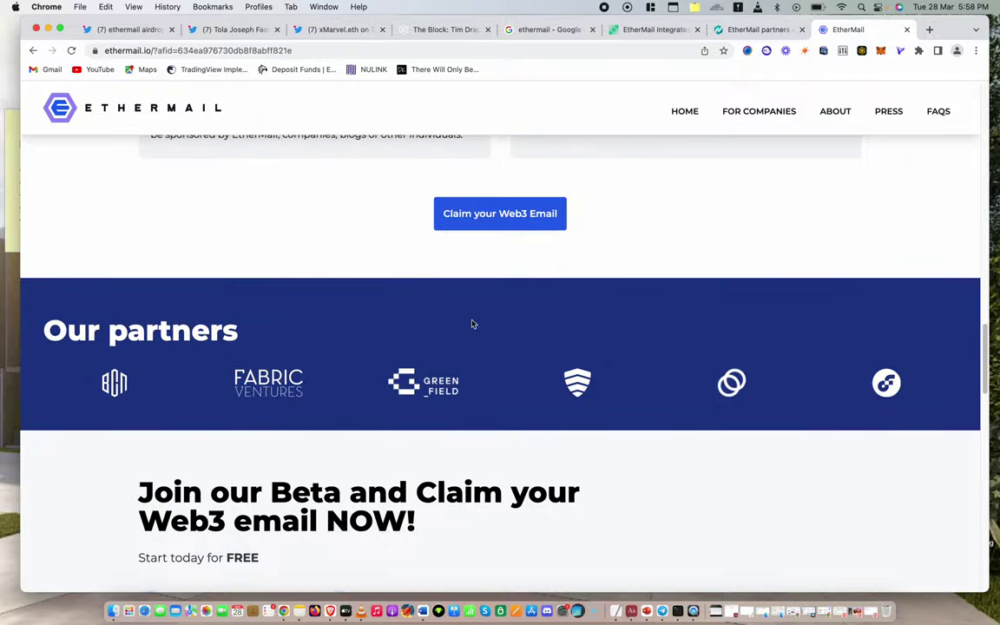
click(444, 215)
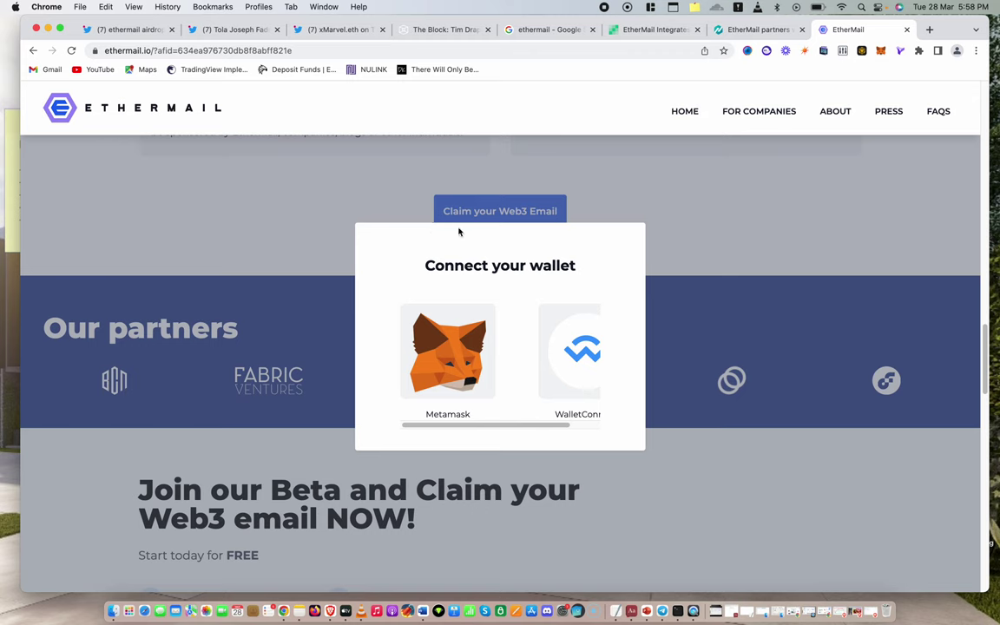
Connect the MetaMask BUYER account to EtherMail and sign the terms acceptance
click(449, 356)
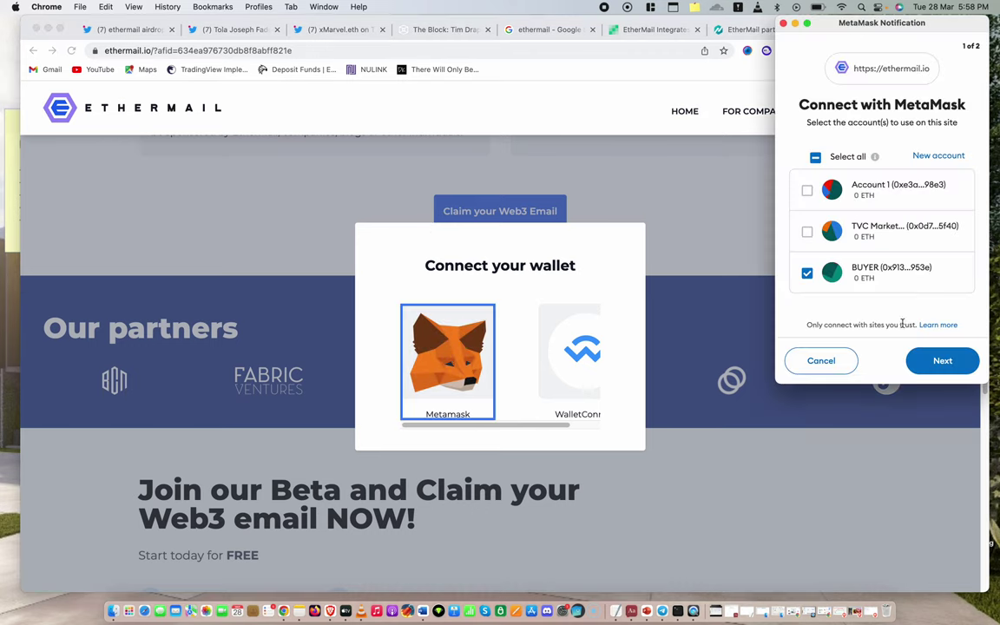
click(941, 361)
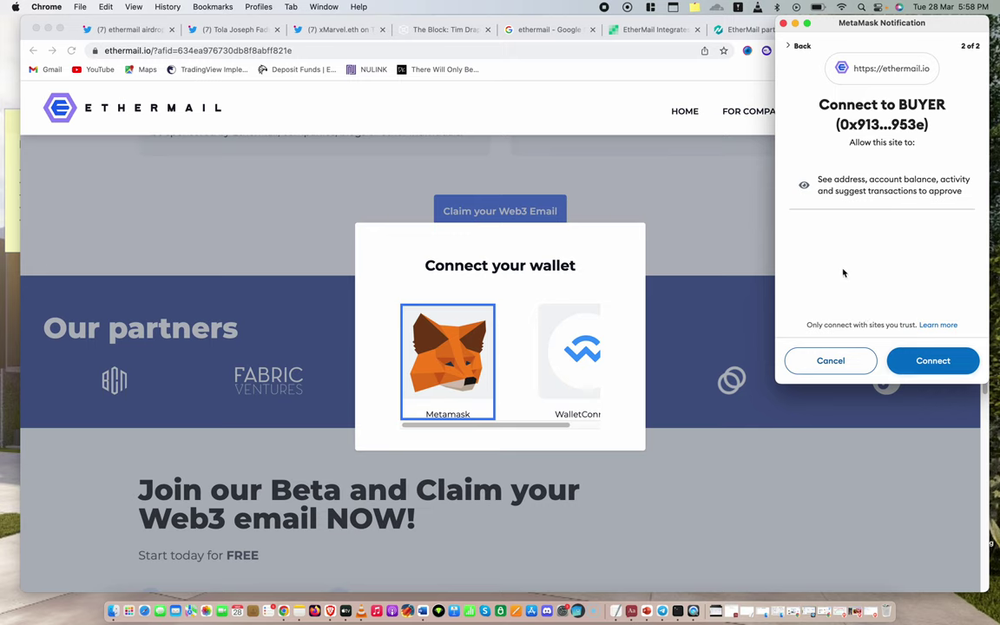
click(922, 368)
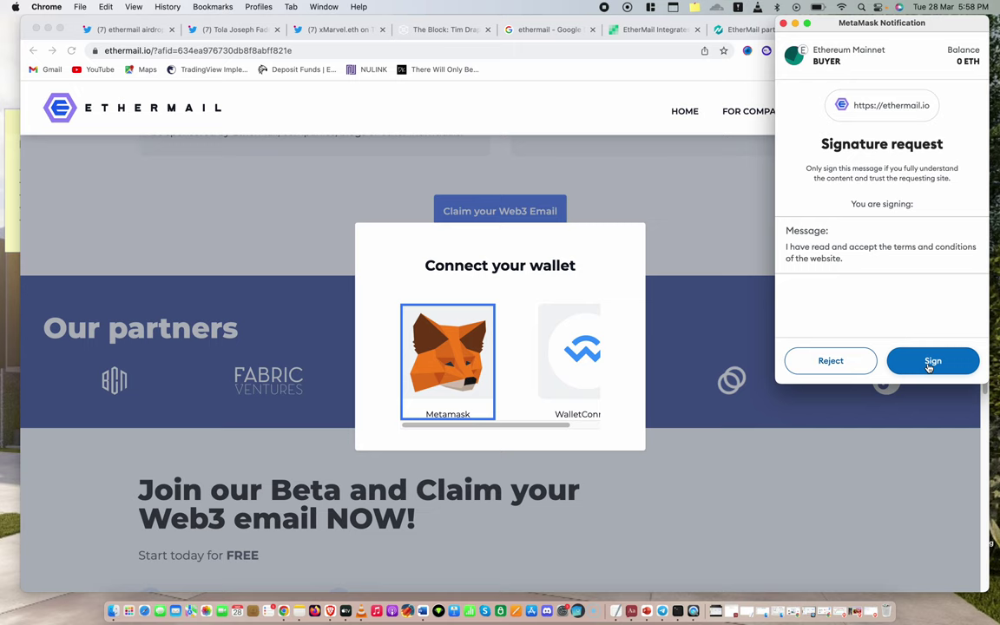
click(929, 362)
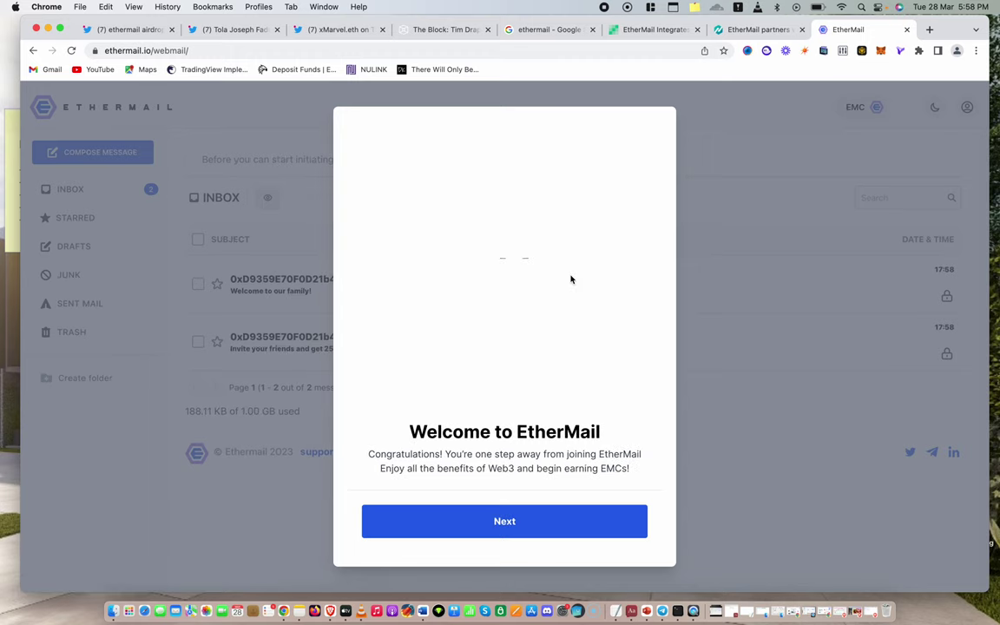
Submit a secondary backup email address and accept the 200 EMC reward
click(500, 522)
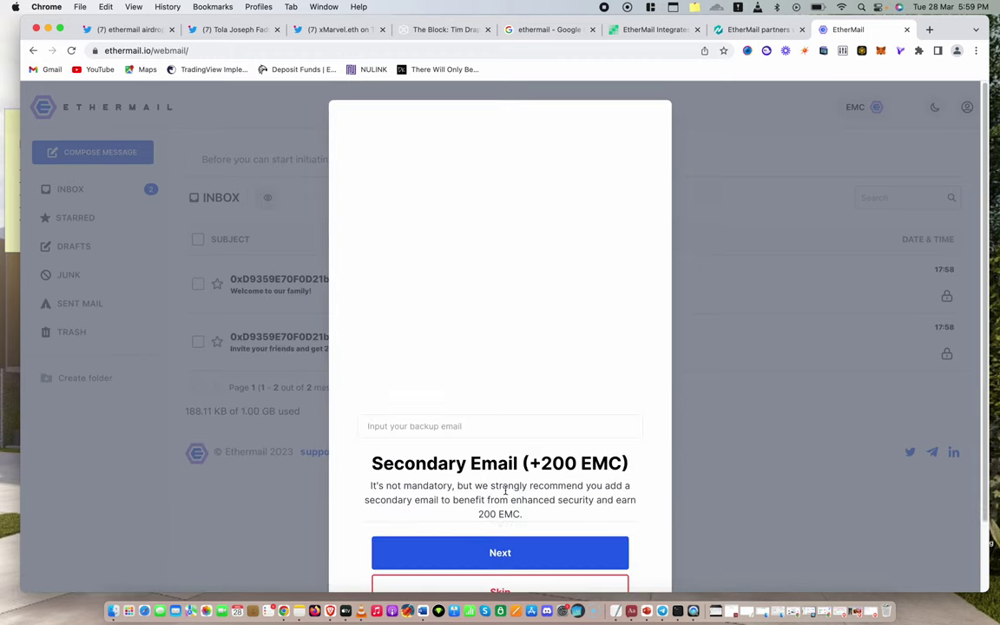
scroll(513, 542, down, 2)
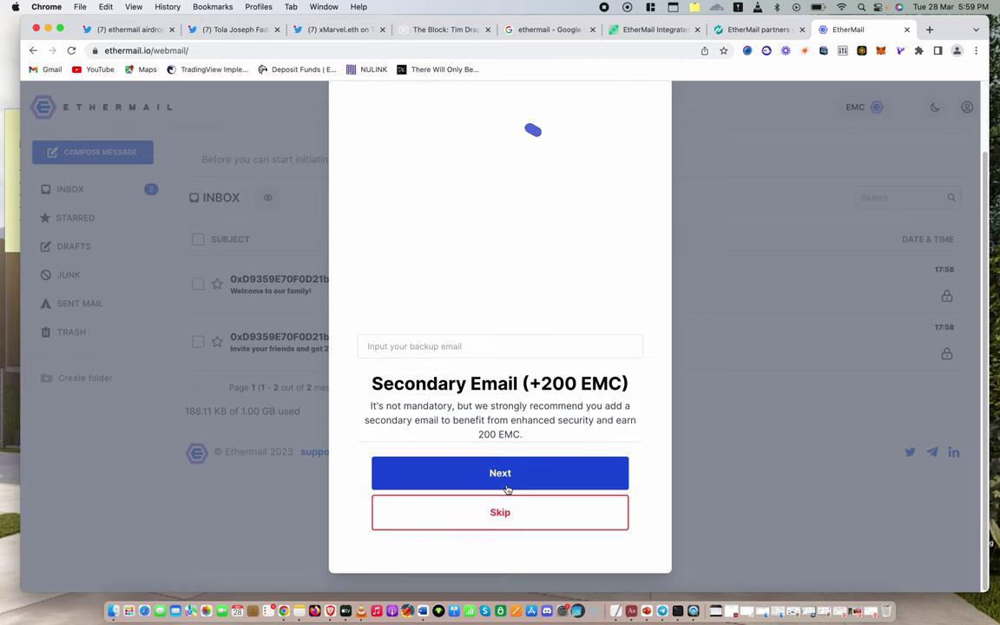
click(415, 343)
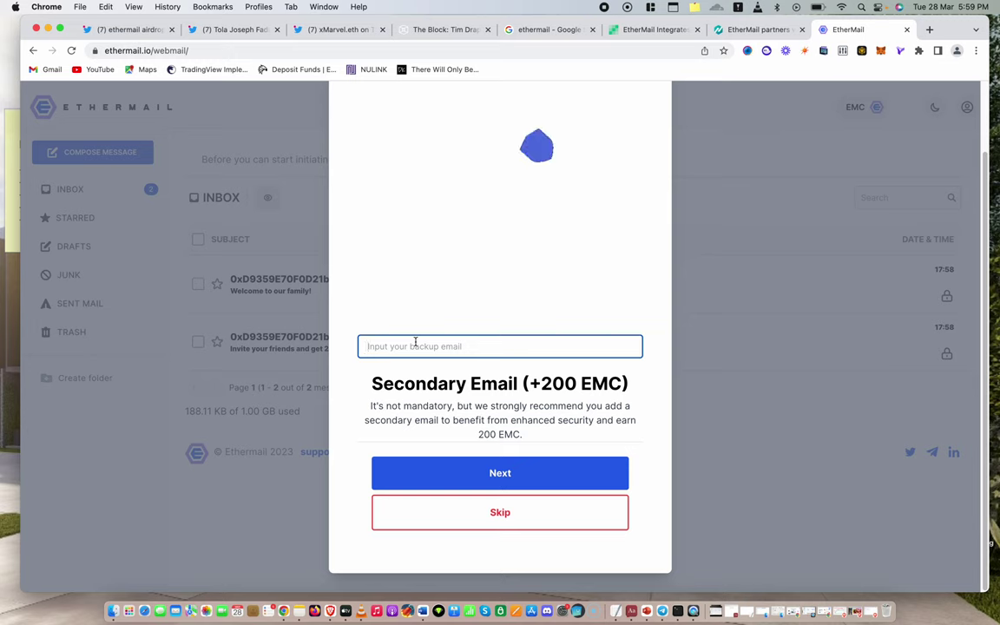
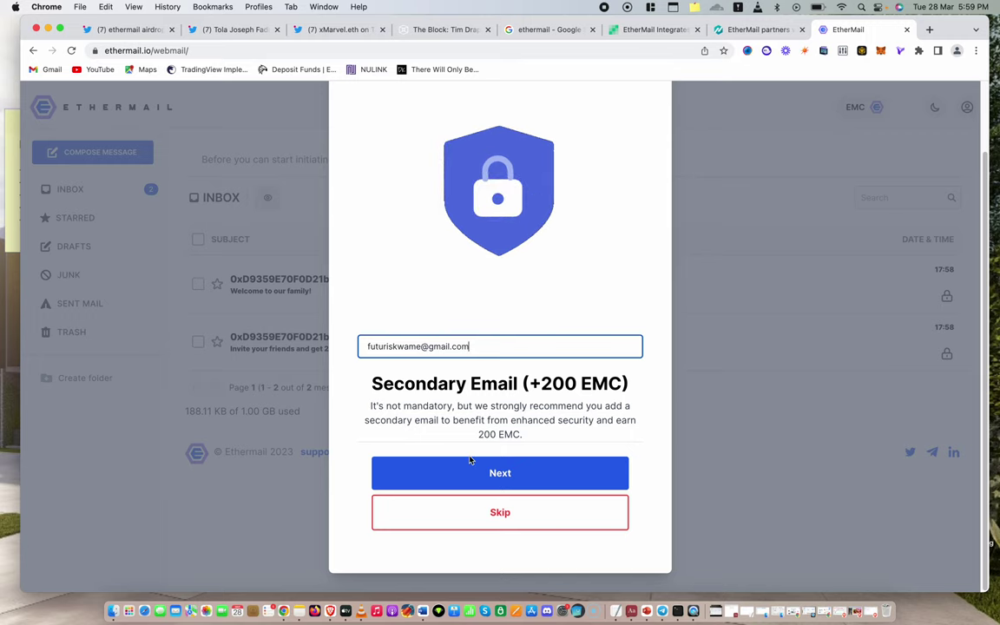
click(484, 472)
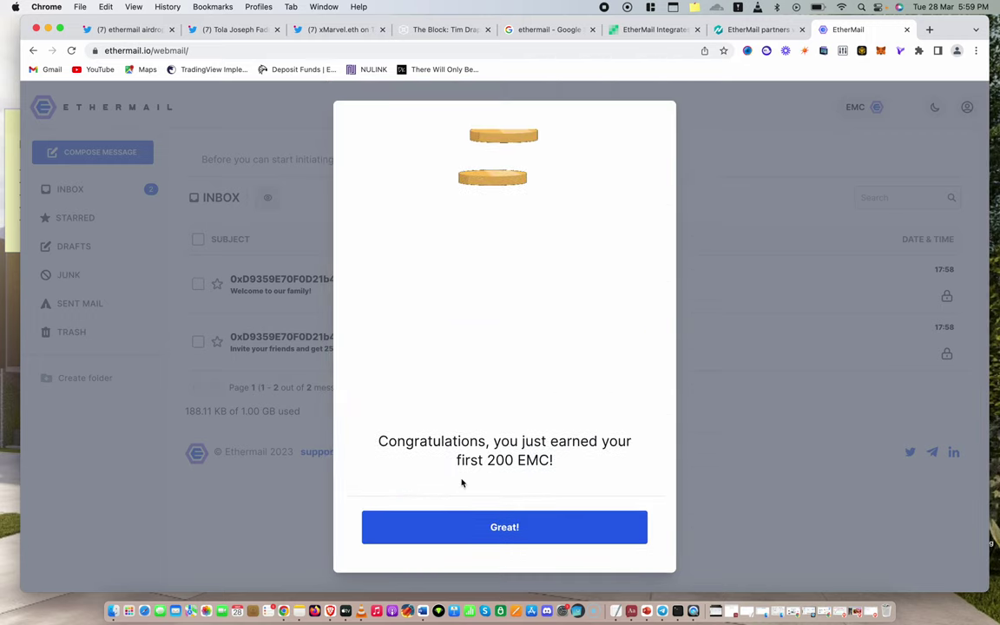
click(531, 539)
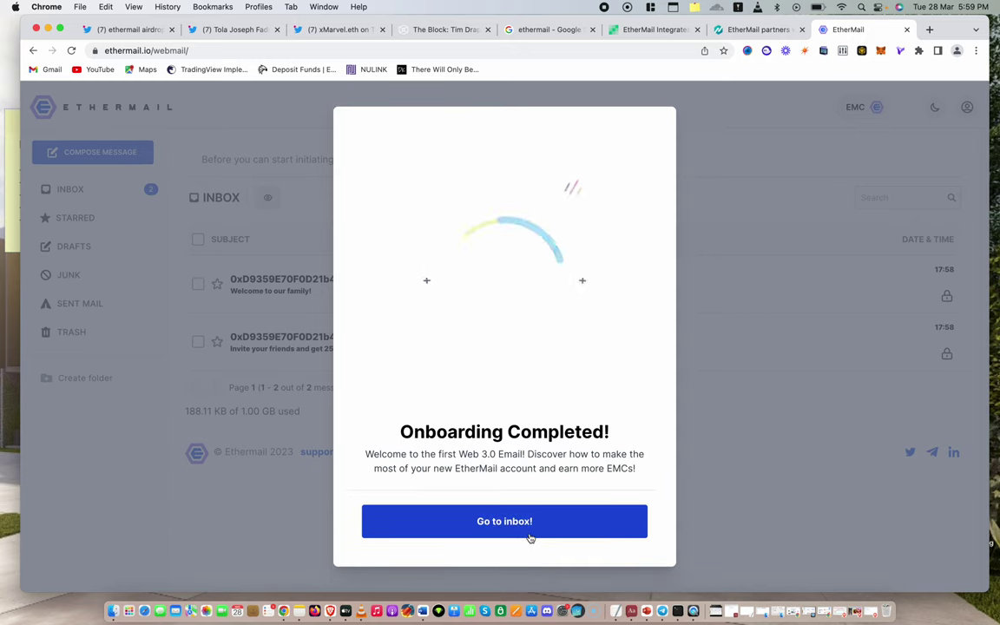
Retrieve the encryption keys via MetaMask signature, allow notifications, and turn on dark mode
click(530, 536)
click(517, 503)
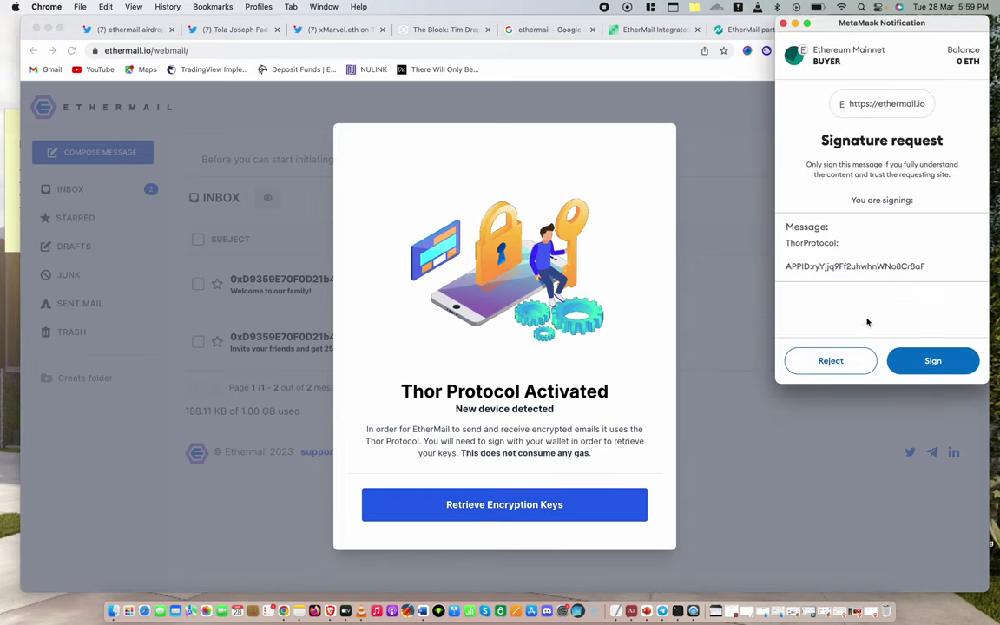
click(923, 368)
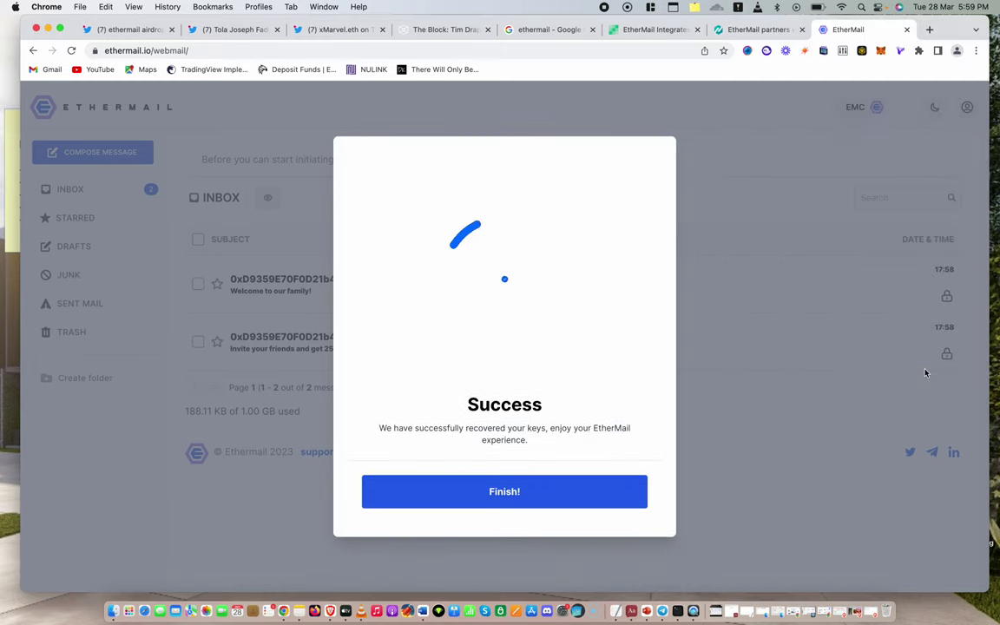
click(575, 503)
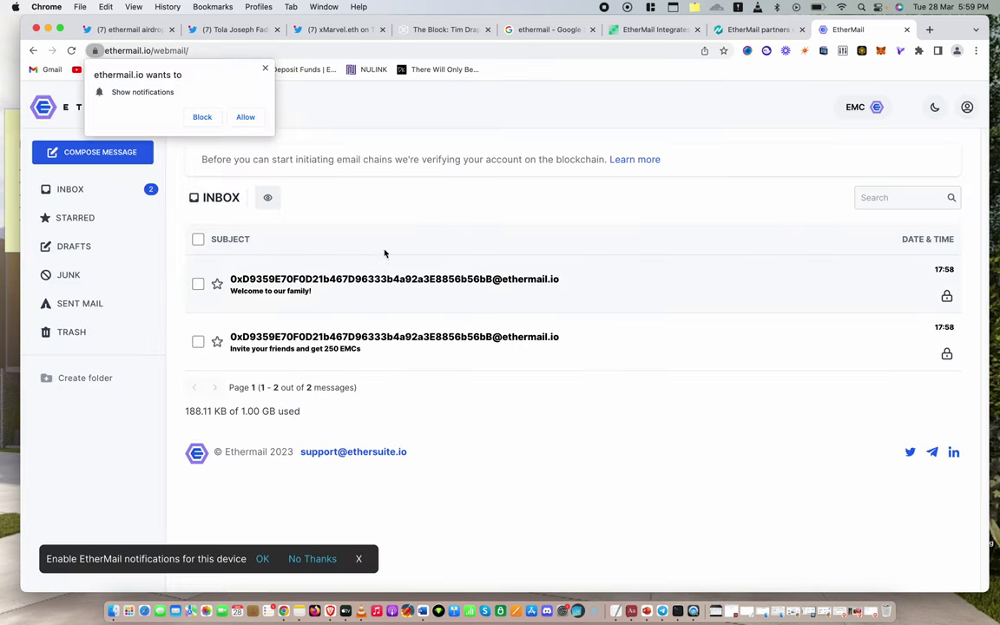
click(245, 117)
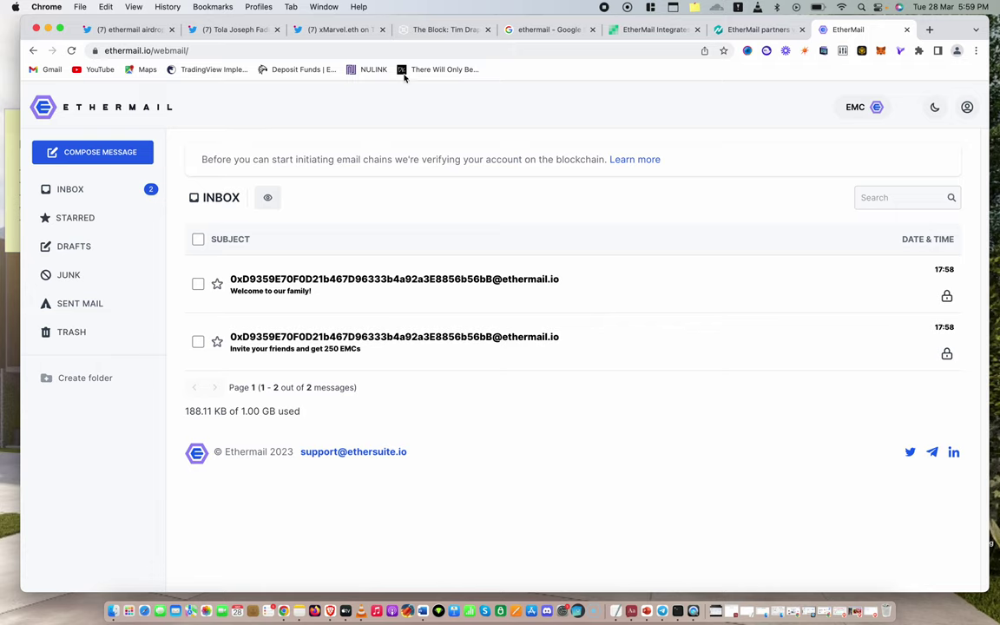
click(931, 109)
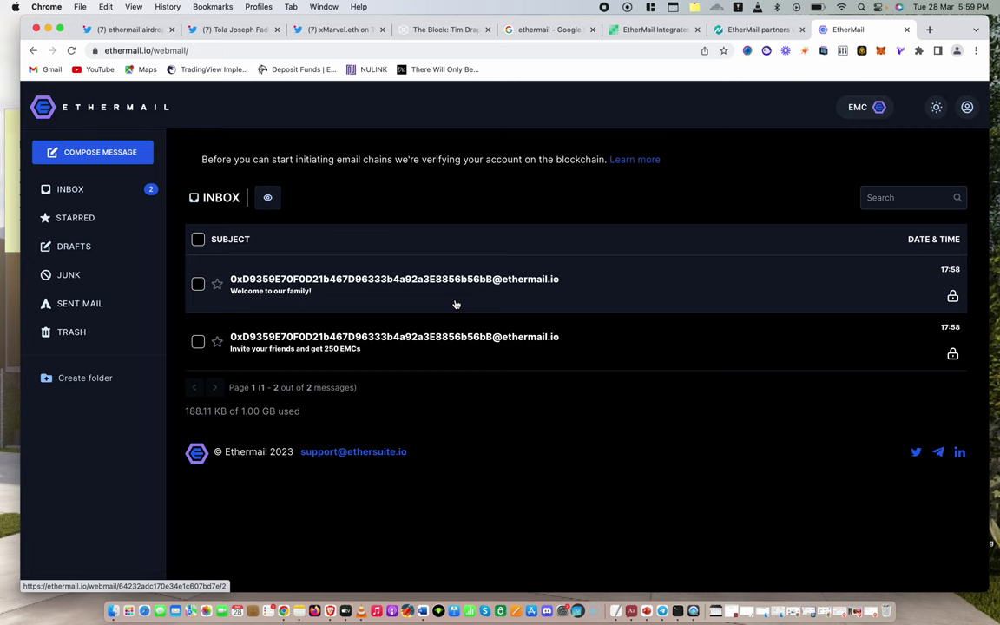
Open the 'Welcome to our family!' email and scroll to its 500 EMC IMAP account-setup offer
click(444, 299)
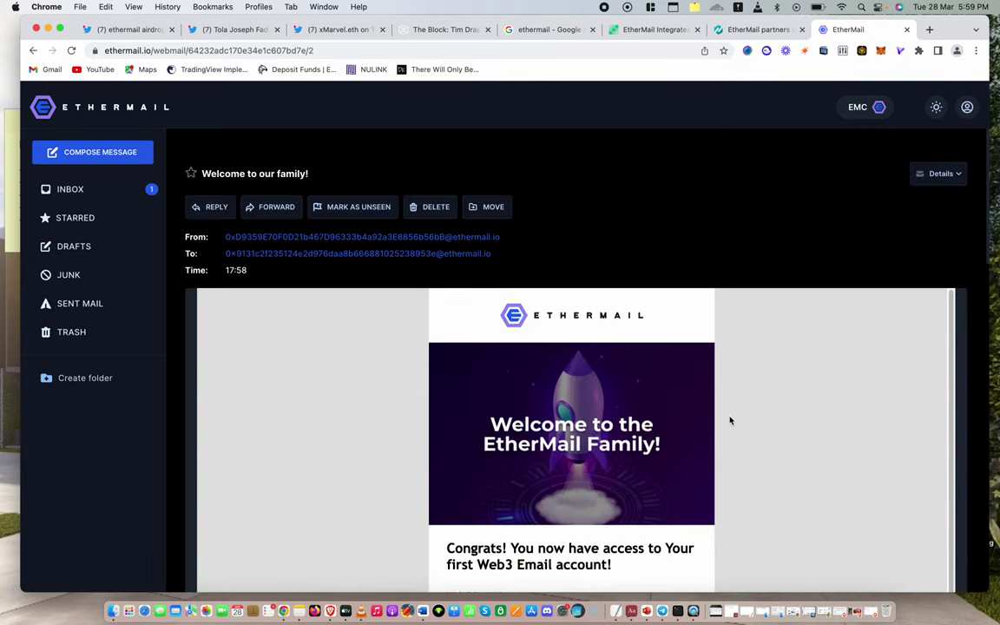
scroll(728, 418, down, 5)
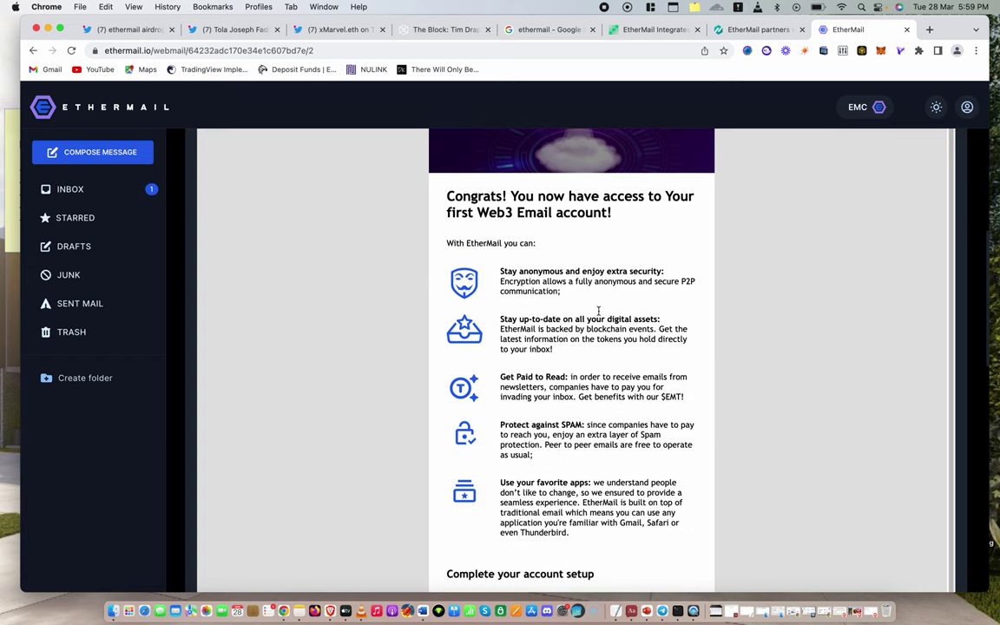
scroll(710, 363, down, 1)
scroll(693, 351, down, 4)
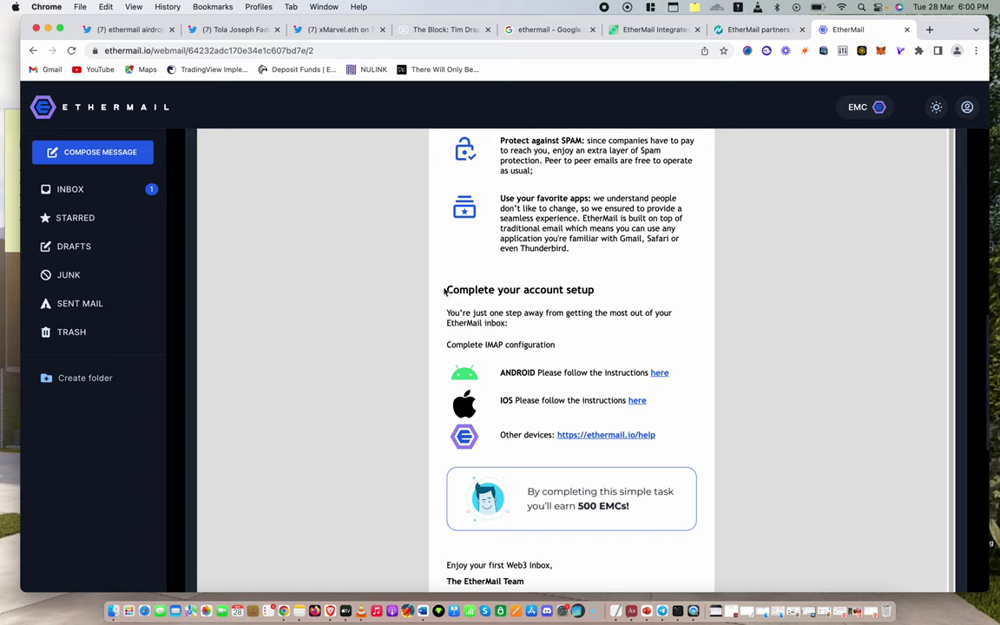
scroll(569, 501, down, 1)
scroll(569, 500, down, 1)
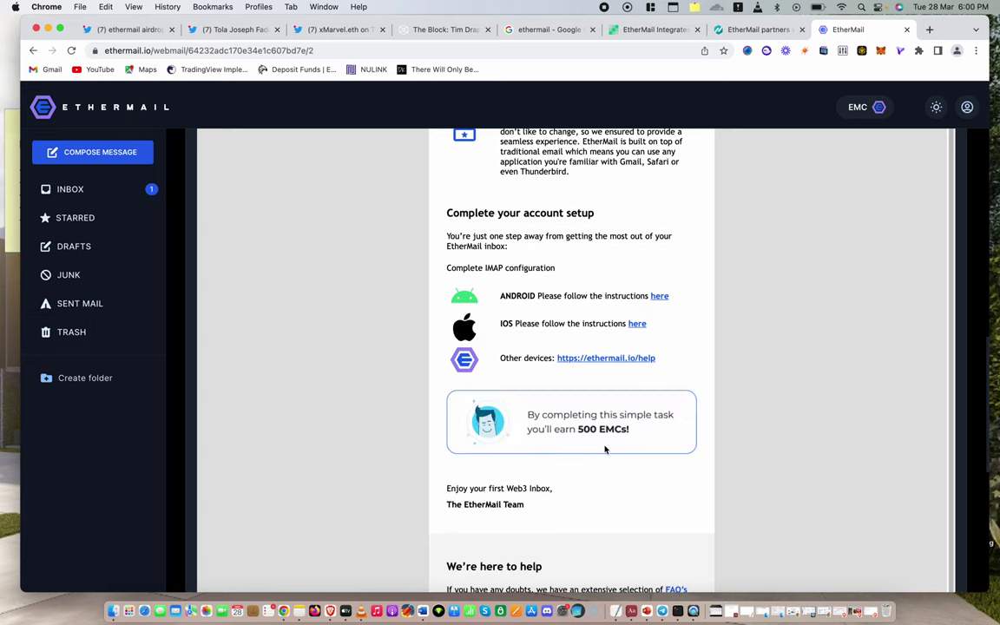
scroll(605, 448, down, 5)
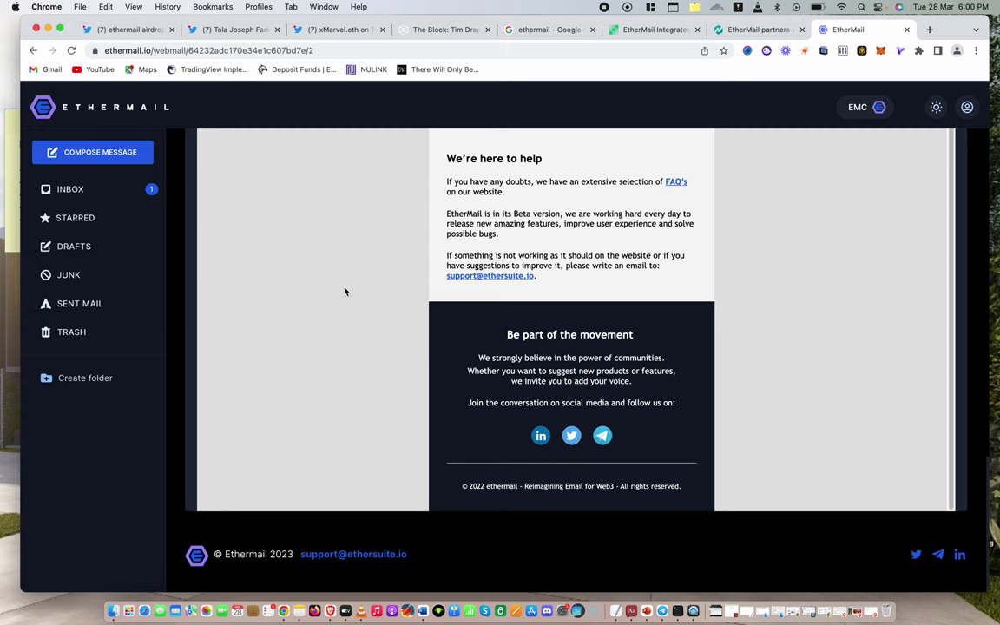
scroll(665, 252, up, 5)
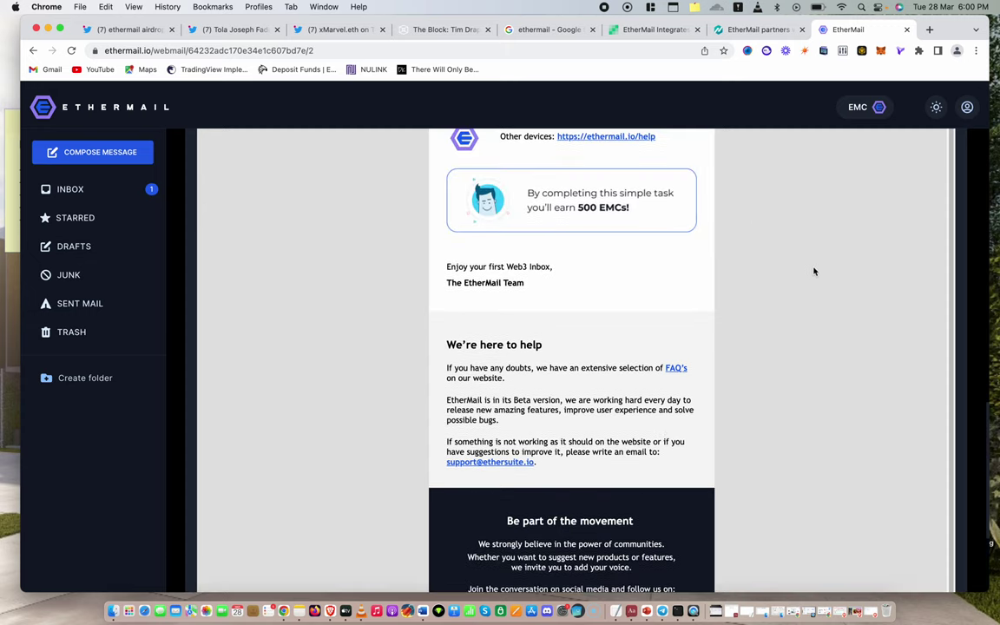
scroll(630, 316, up, 1)
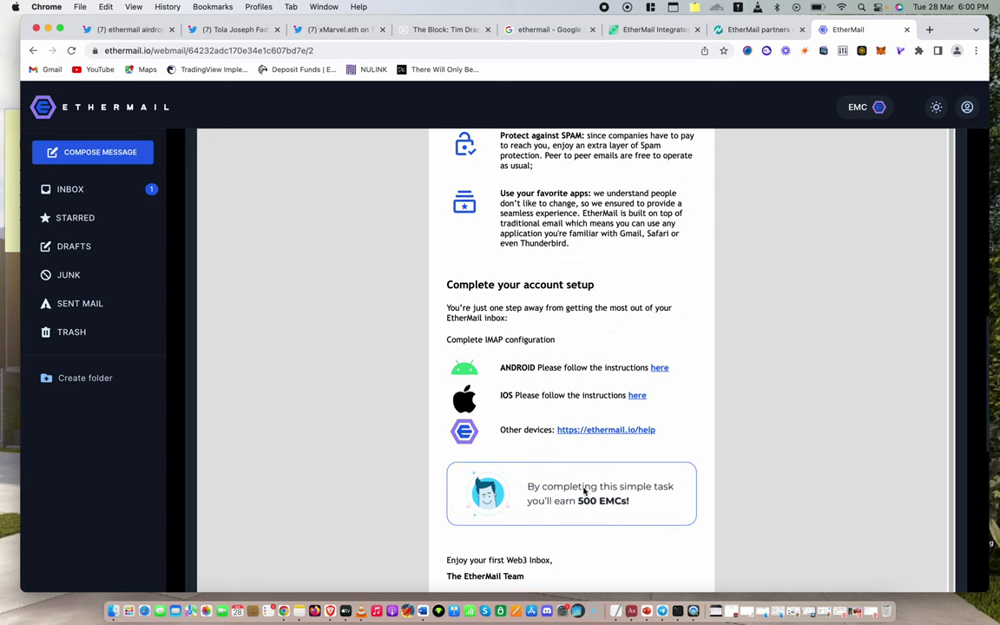
From the inbox, open the second email and scroll to its personal referral link and Earn 250 EMCs card
click(130, 198)
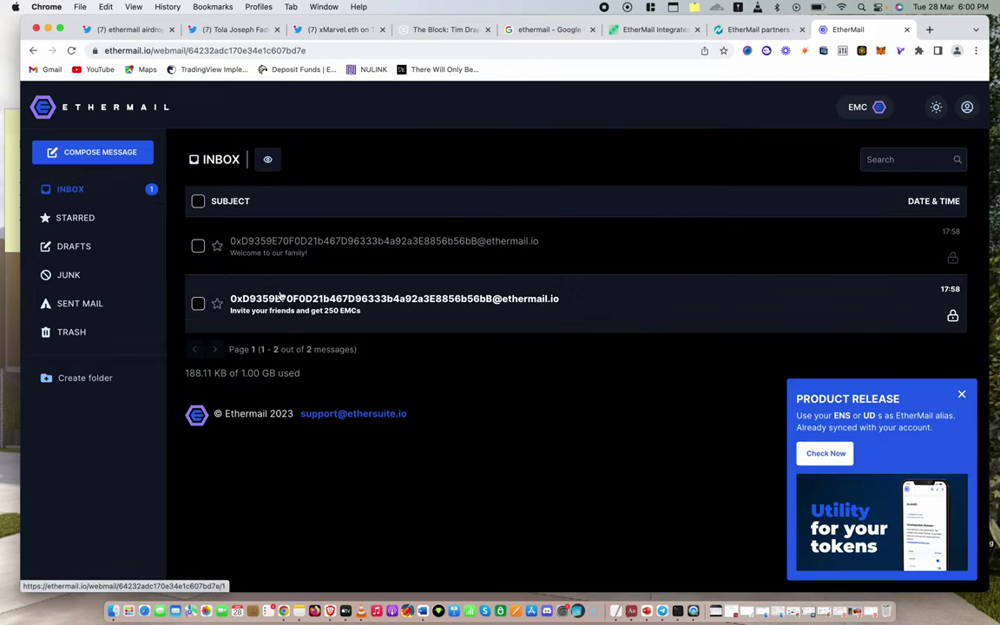
click(281, 310)
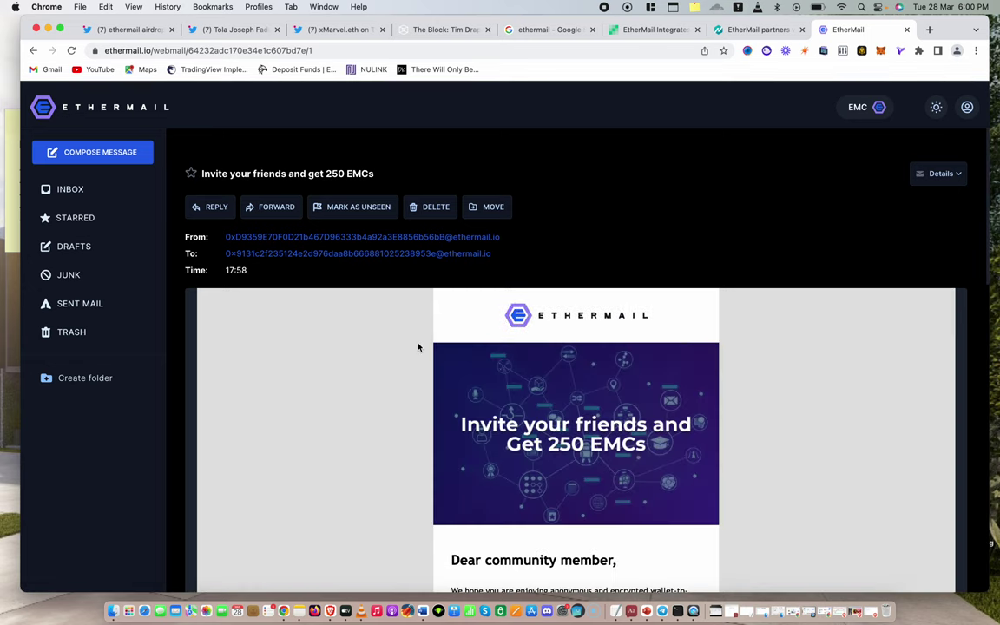
scroll(330, 430, down, 4)
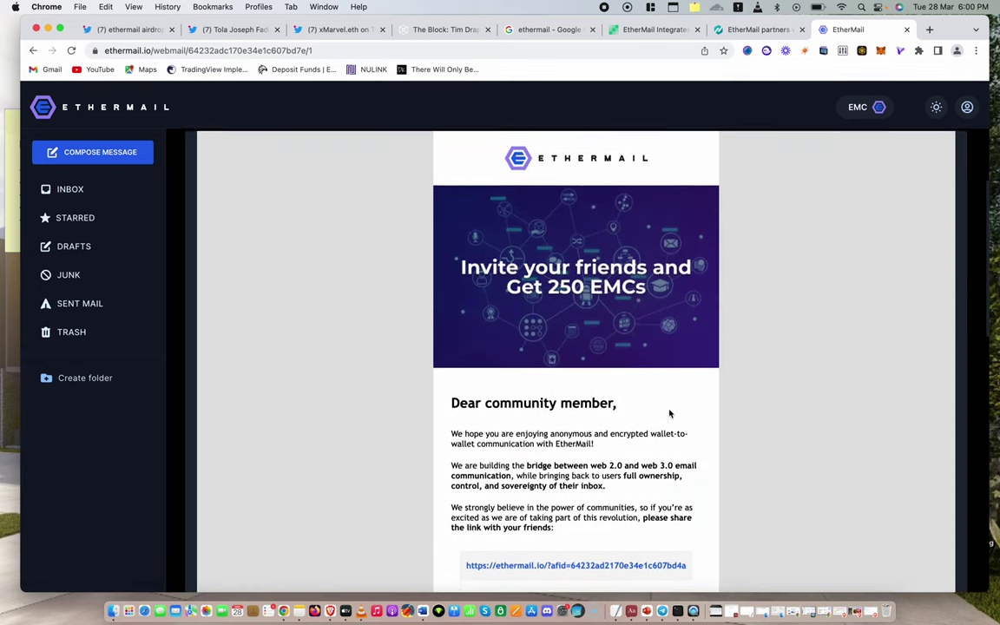
scroll(604, 438, down, 1)
scroll(605, 439, down, 3)
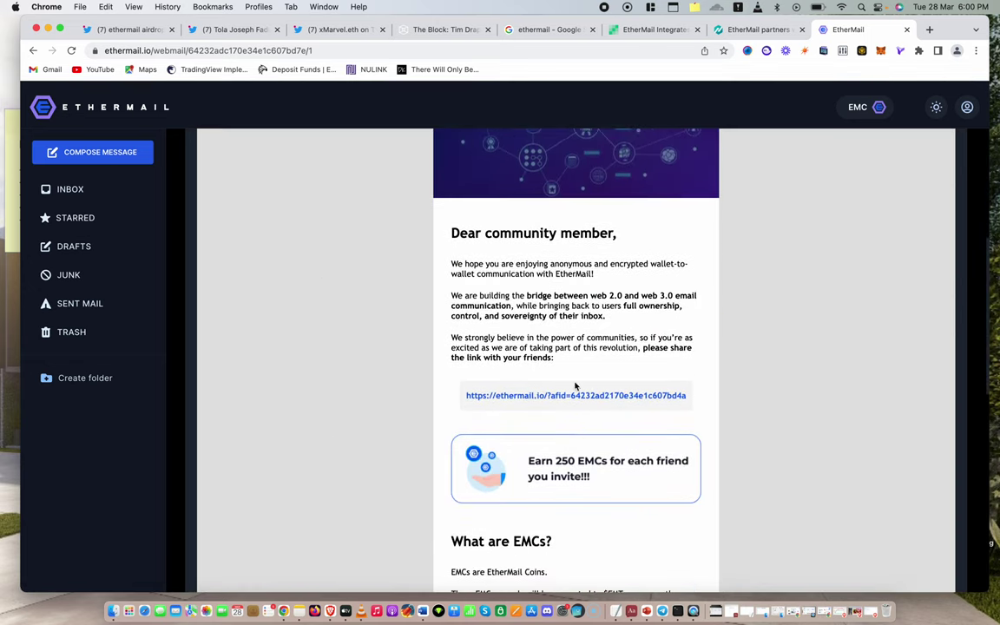
scroll(516, 368, down, 1)
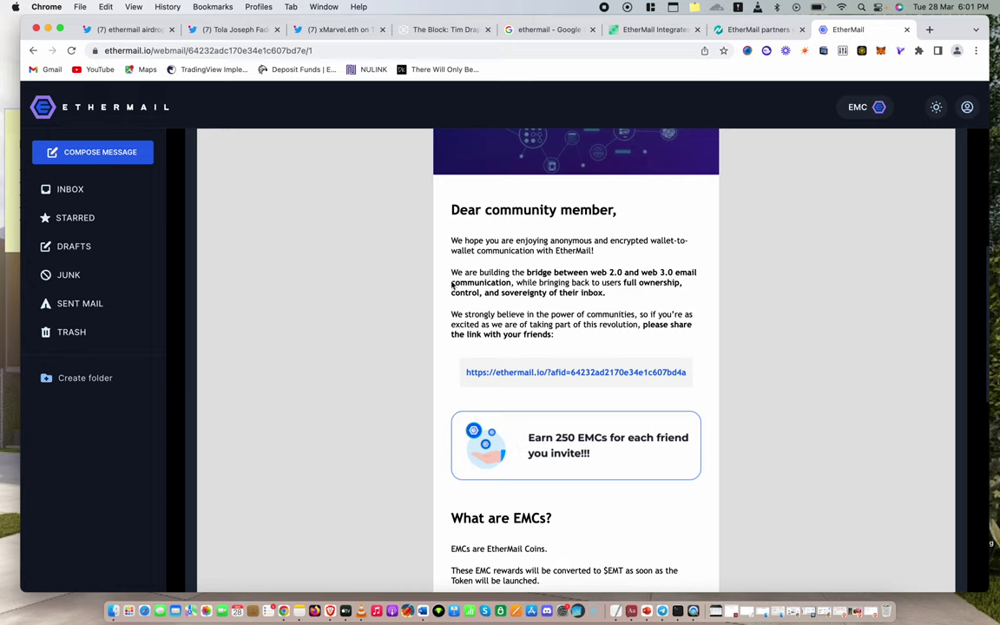
scroll(452, 286, up, 2)
scroll(451, 286, down, 10)
scroll(450, 296, up, 6)
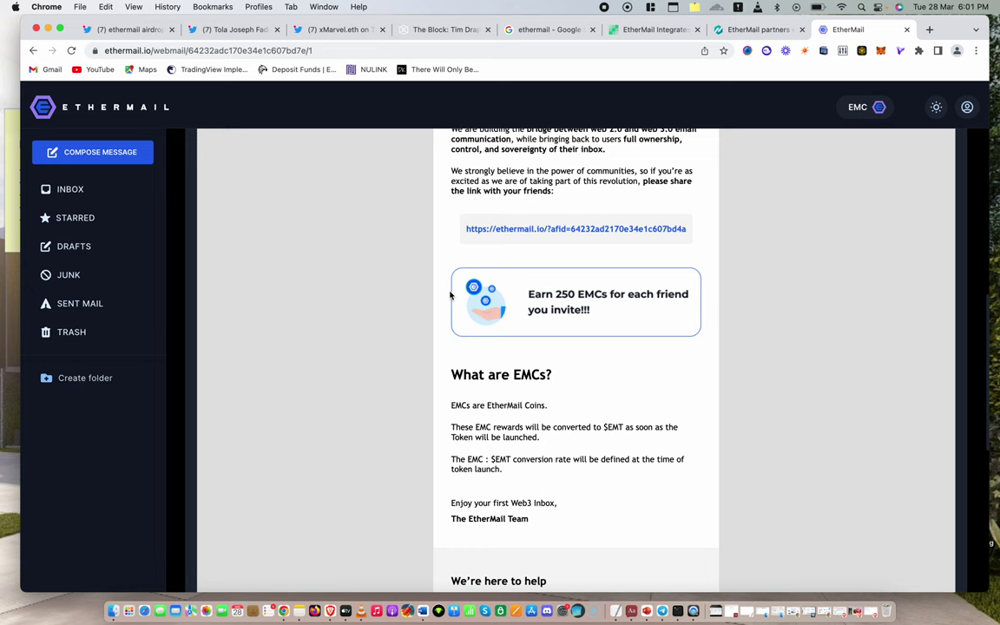
scroll(451, 296, up, 2)
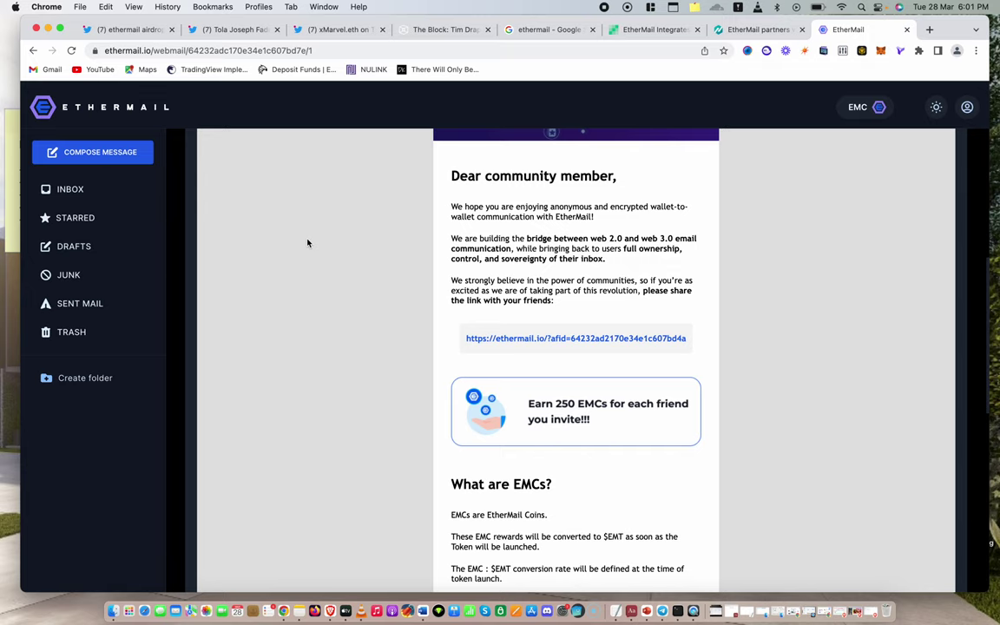
click(71, 50)
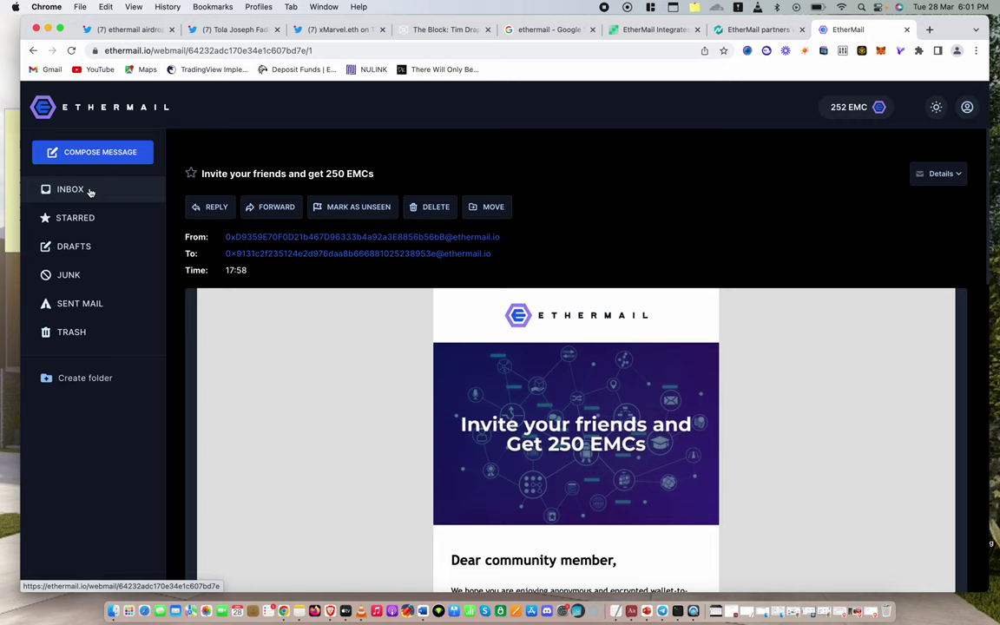
scroll(278, 295, down, 10)
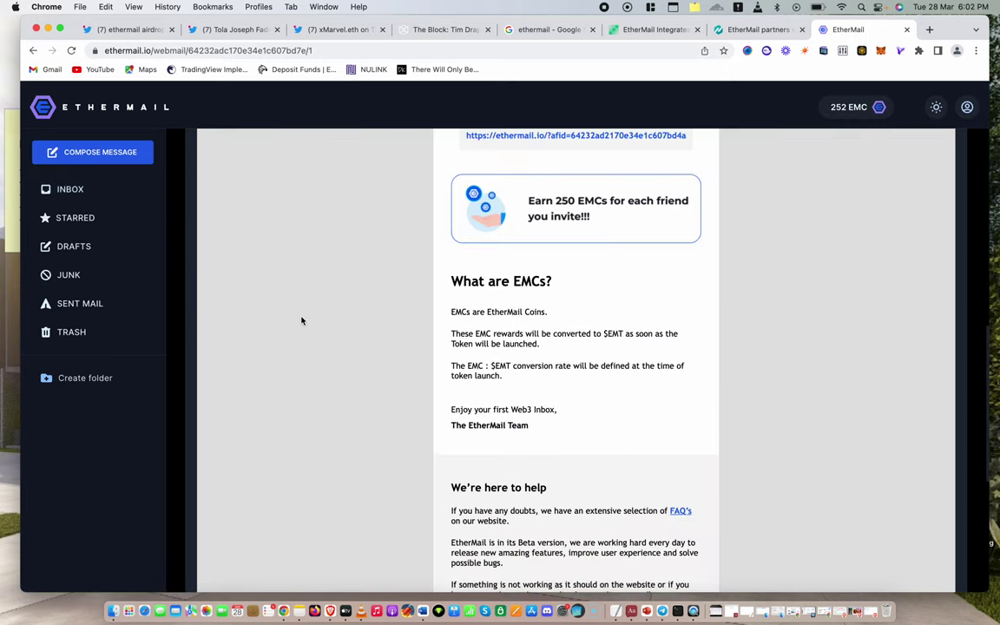
click(83, 190)
click(345, 316)
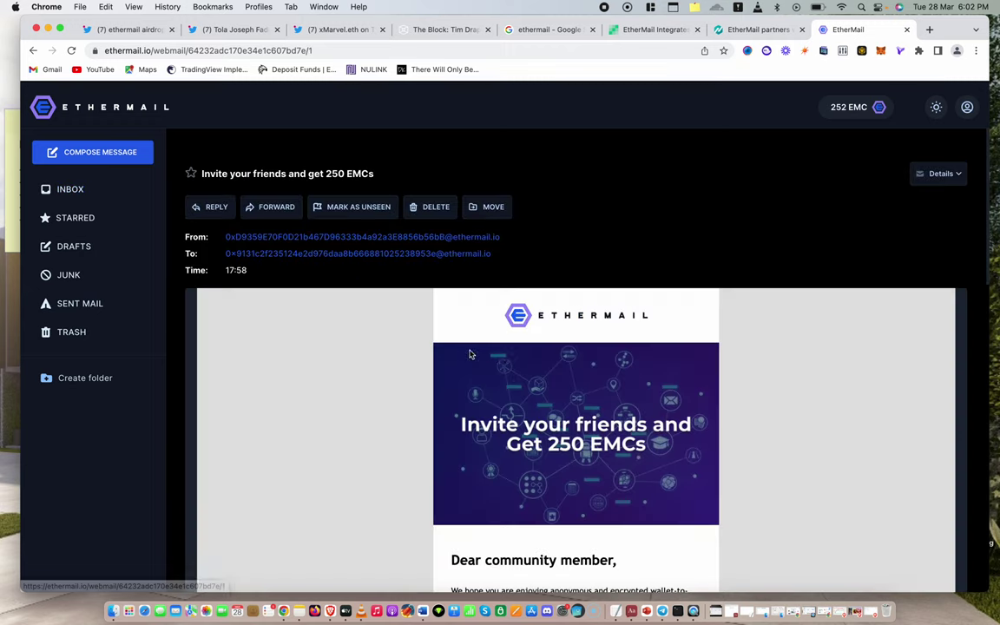
scroll(512, 365, down, 5)
scroll(519, 366, down, 6)
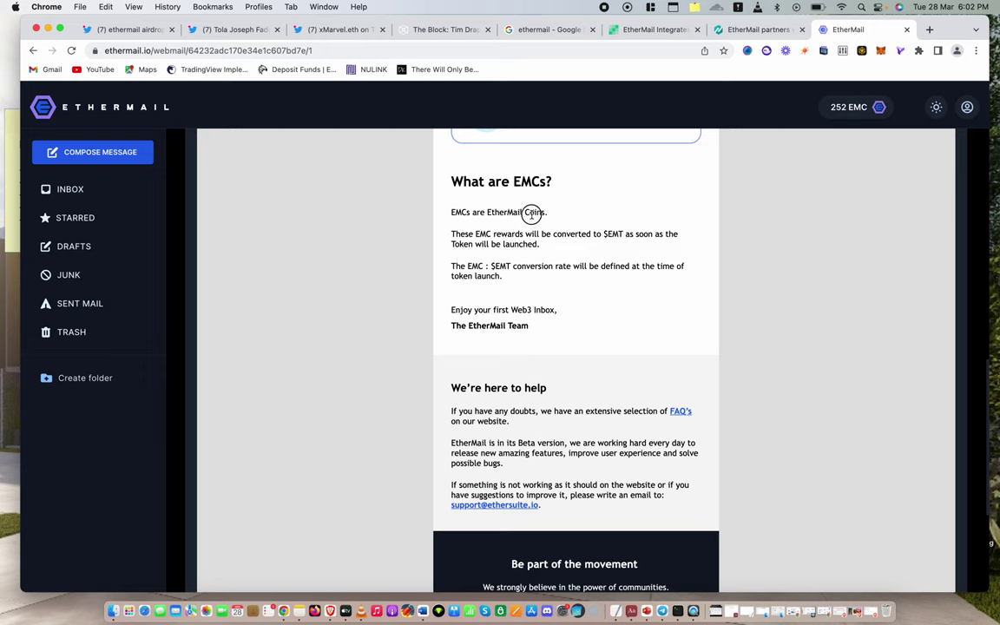
drag(550, 214, 592, 233)
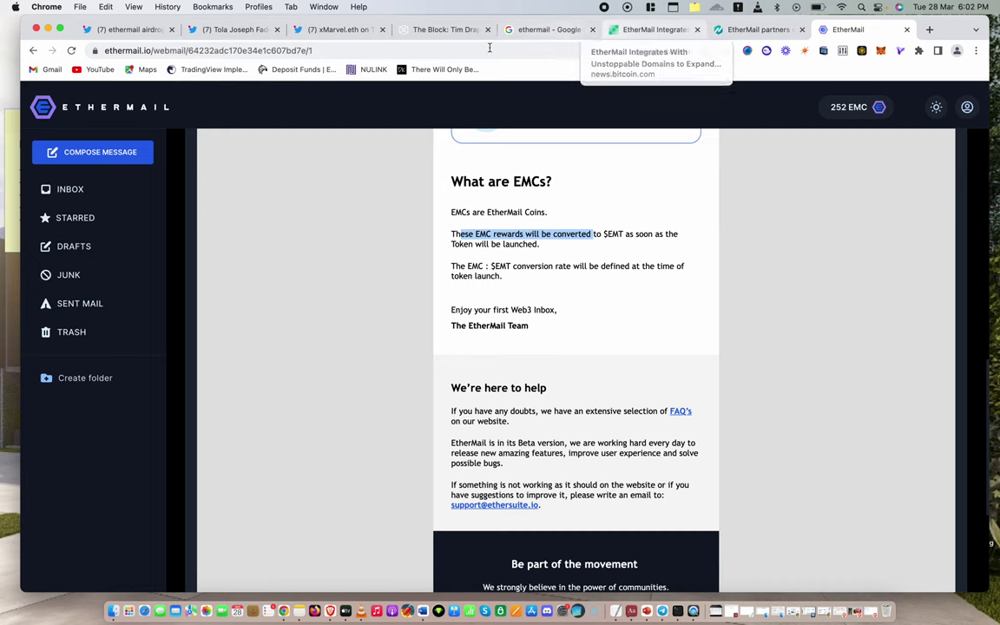
Switch to the Twitter airdrop tweet showing the EtherMail preview image
click(329, 32)
click(232, 30)
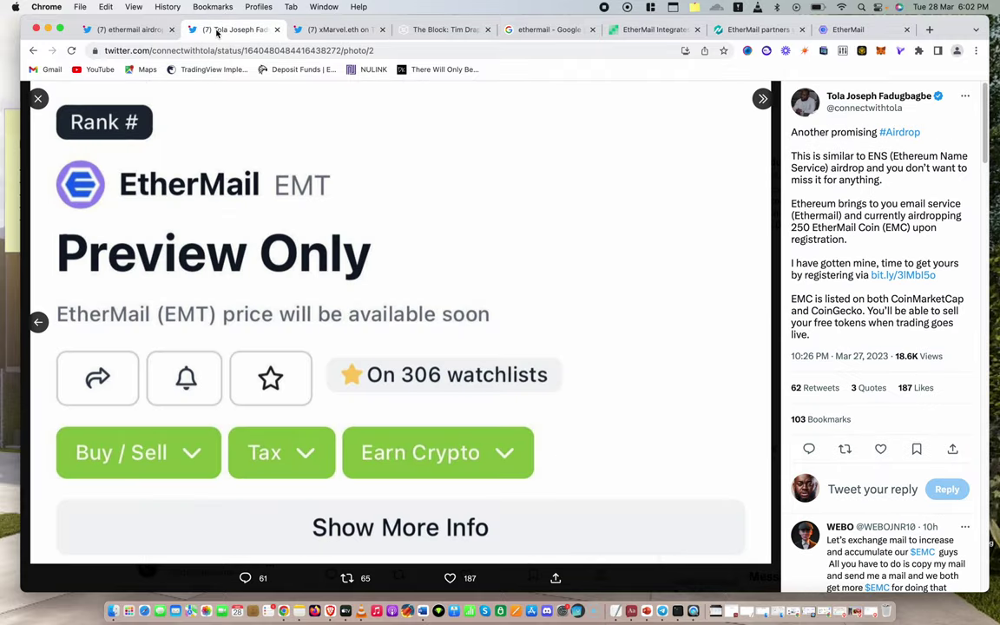
drag(123, 203, 471, 235)
Highlight the conversion-rate sentence in the welcome email, then return to the tweet with the photo closed
click(847, 29)
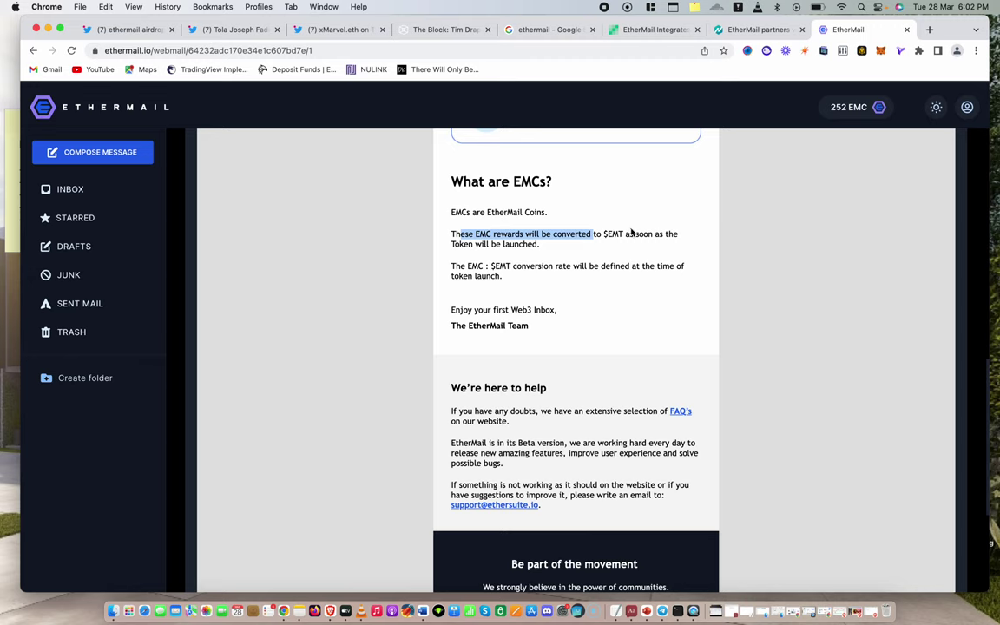
click(491, 283)
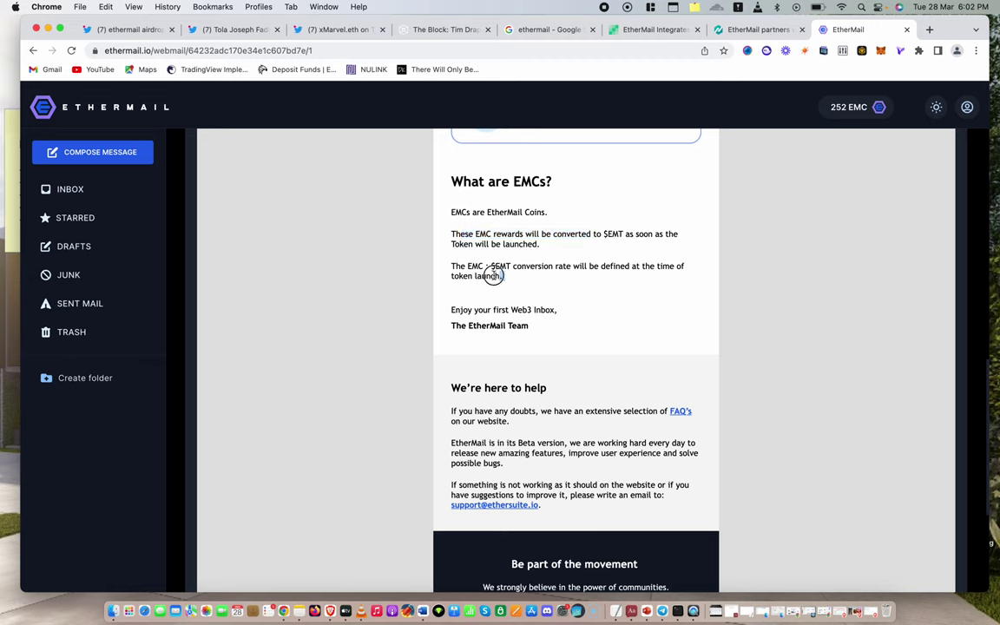
drag(503, 276, 464, 275)
click(245, 30)
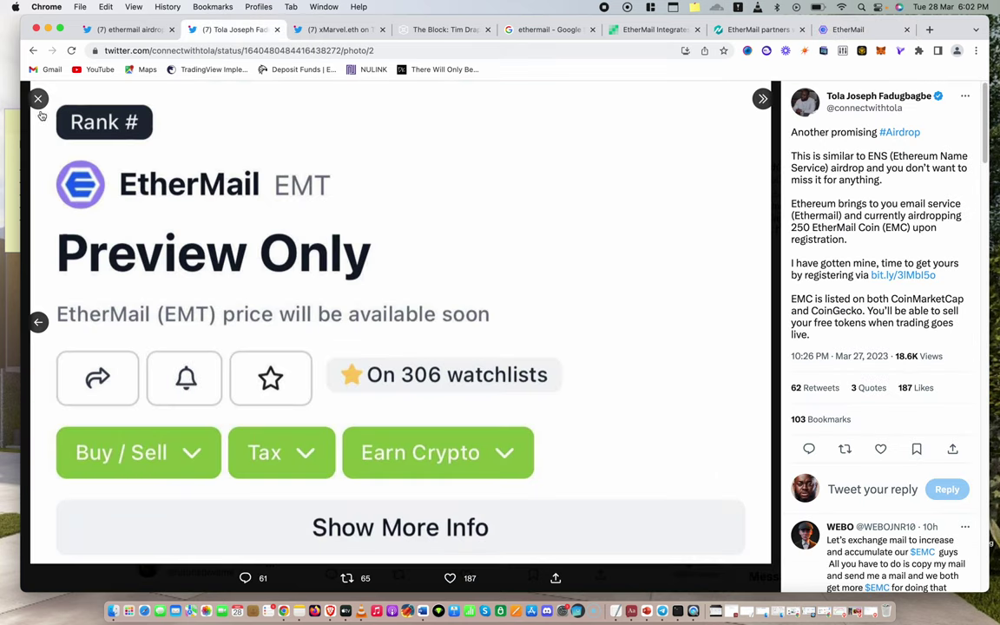
click(38, 98)
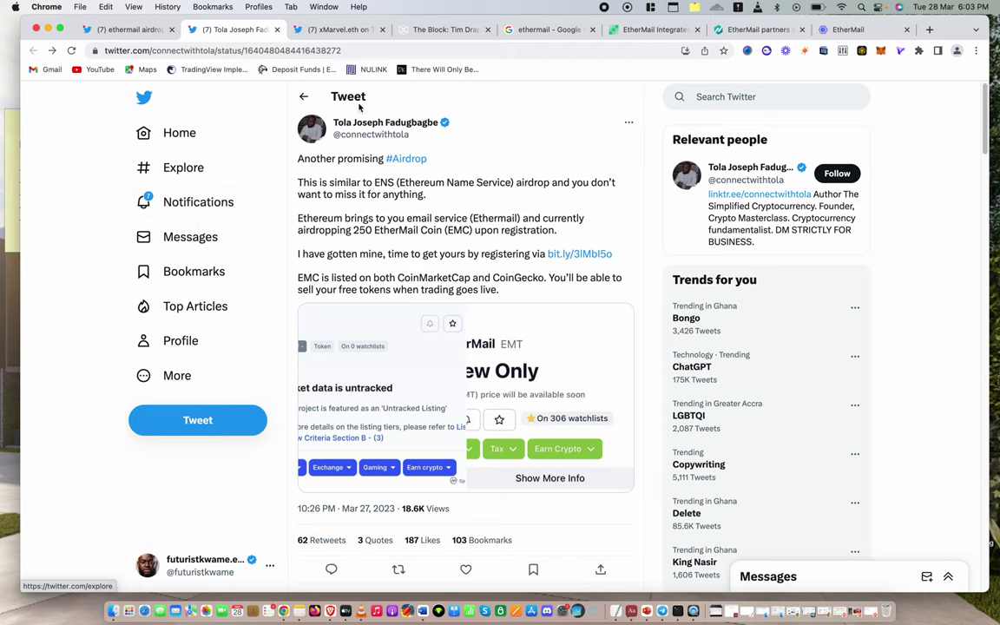
Move past The Block's funding article to NewsBTC's DuckDAO partnership piece and read its $4 million round paragraphs
click(334, 30)
click(443, 29)
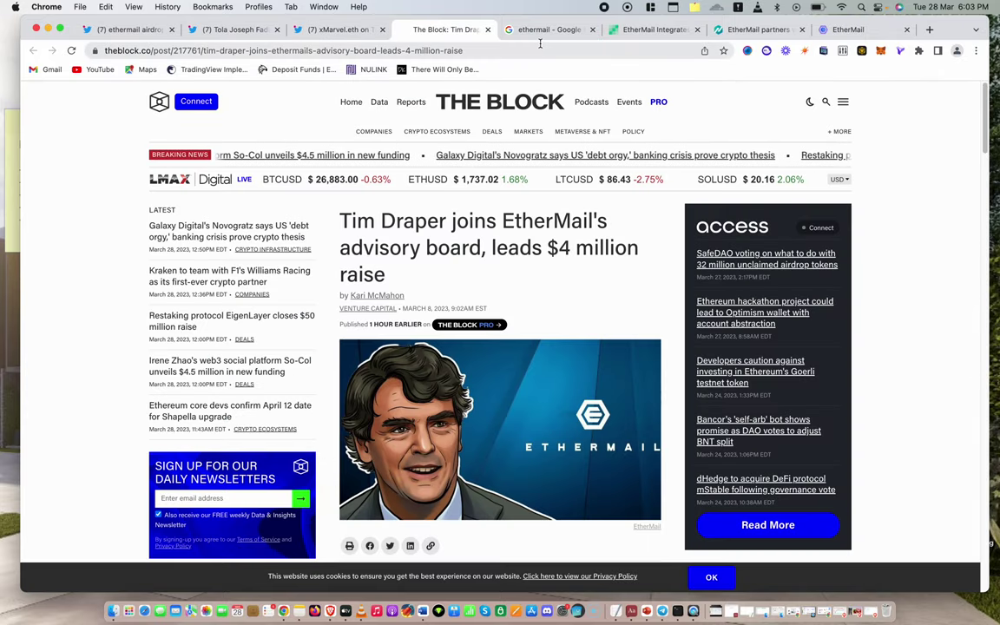
click(653, 30)
click(755, 29)
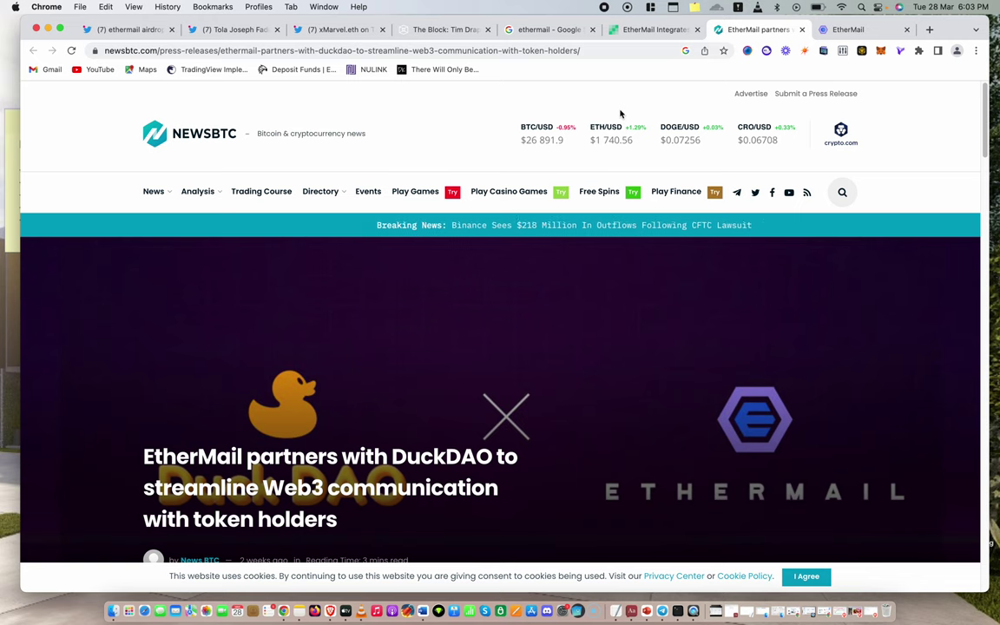
scroll(516, 299, down, 5)
scroll(516, 298, down, 1)
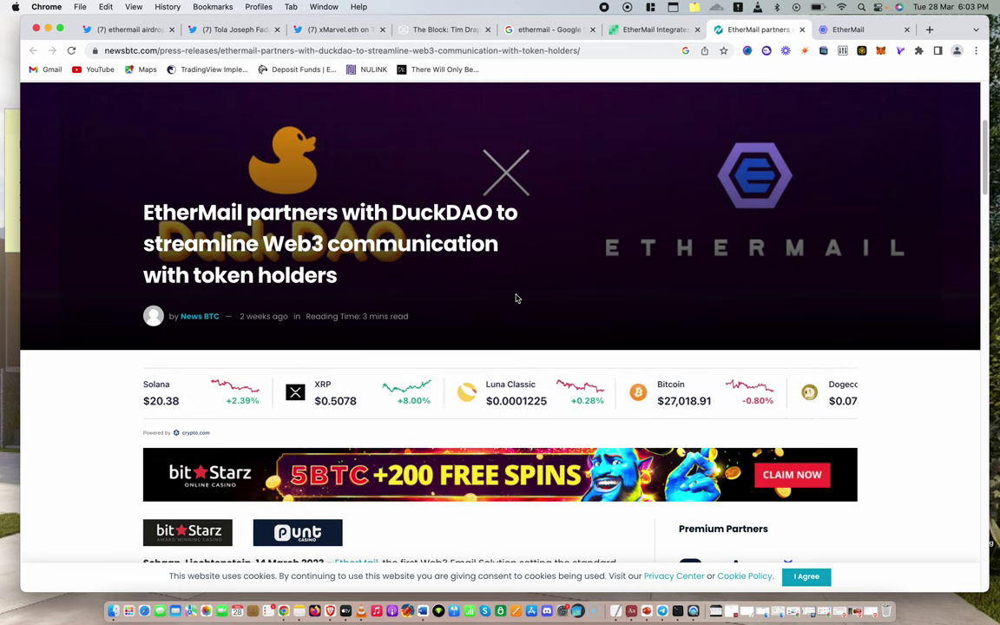
scroll(507, 250, down, 5)
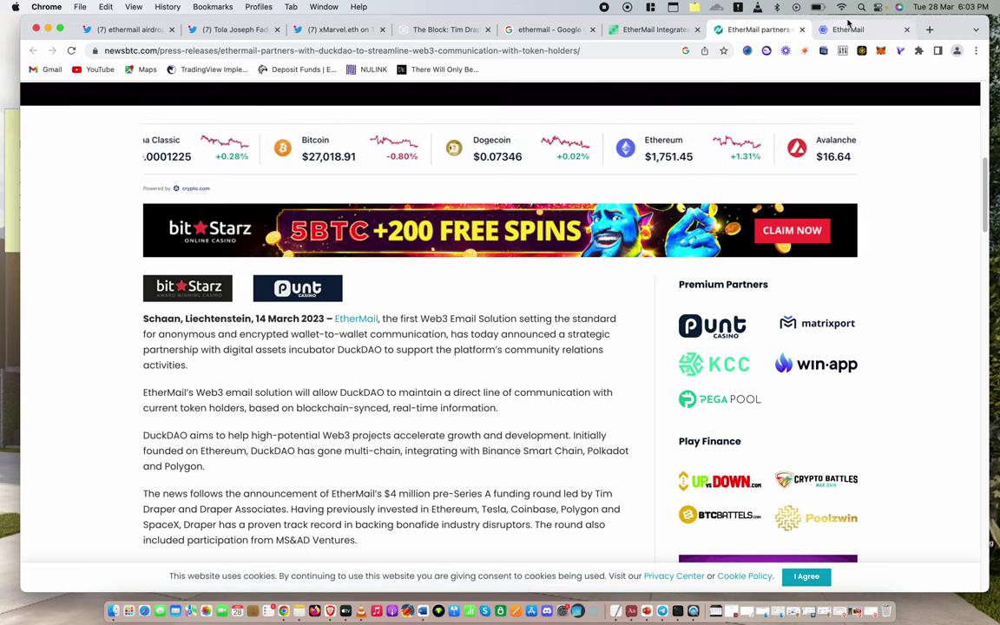
Switch back to the 250 EMCs invite email and scroll to its header, with the balance at 252 EMC
click(840, 31)
scroll(575, 267, up, 5)
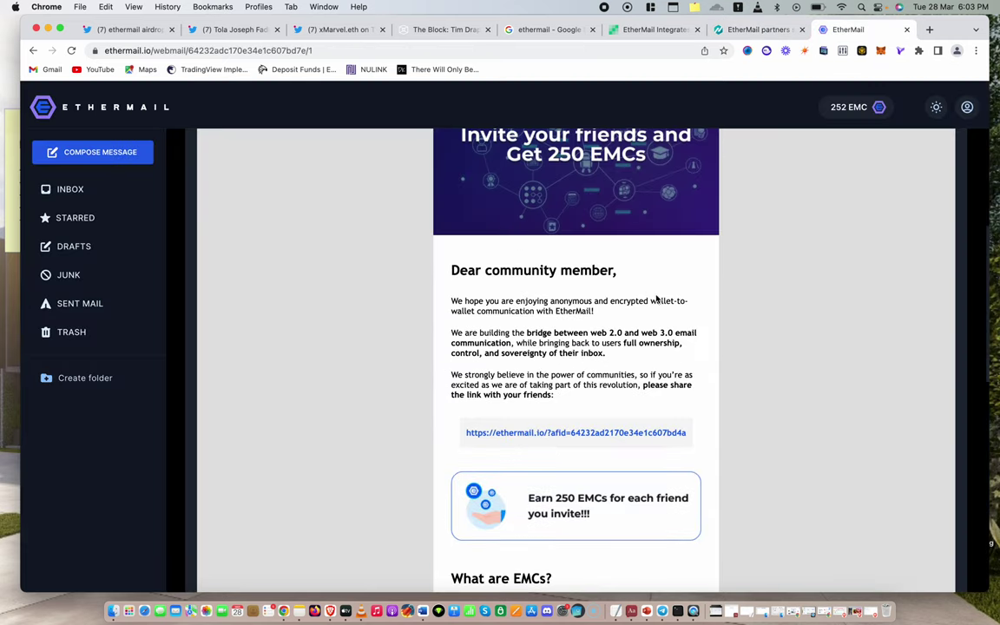
scroll(771, 216, down, 7)
scroll(480, 281, up, 9)
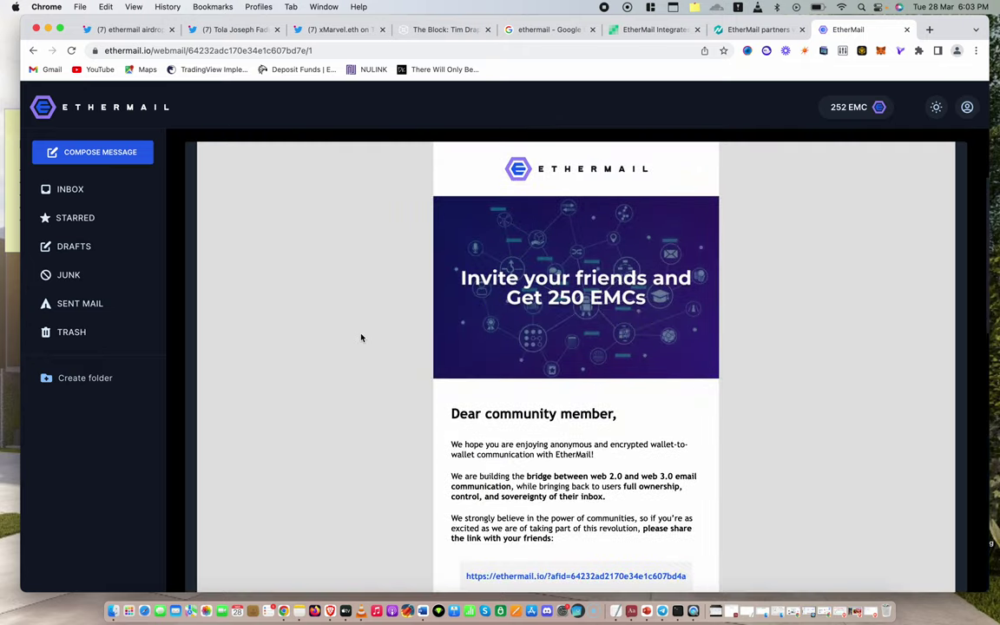
scroll(493, 368, down, 3)
scroll(327, 357, down, 2)
scroll(325, 356, up, 8)
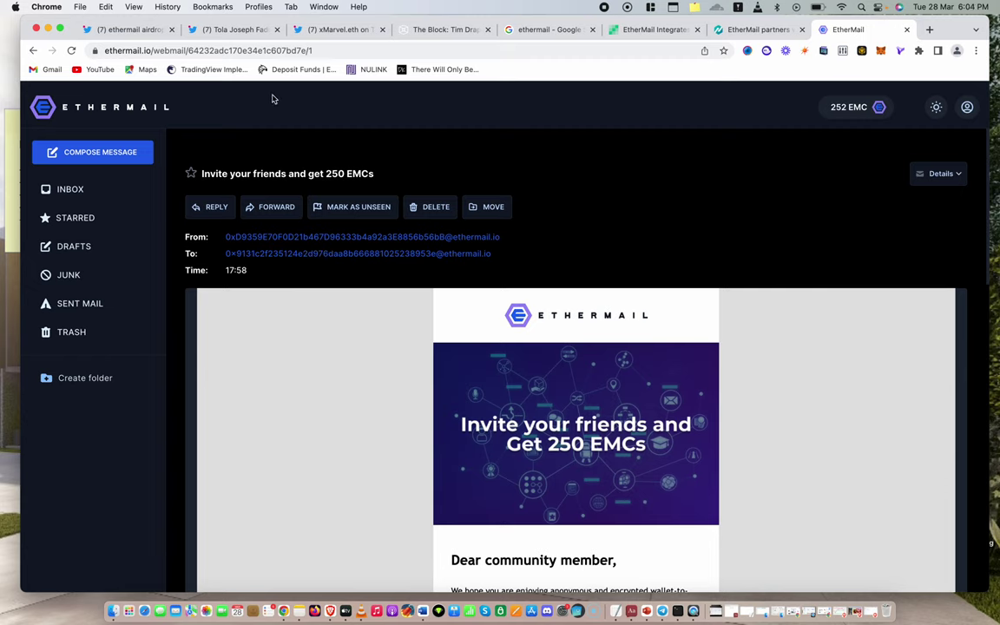
click(228, 29)
click(690, 97)
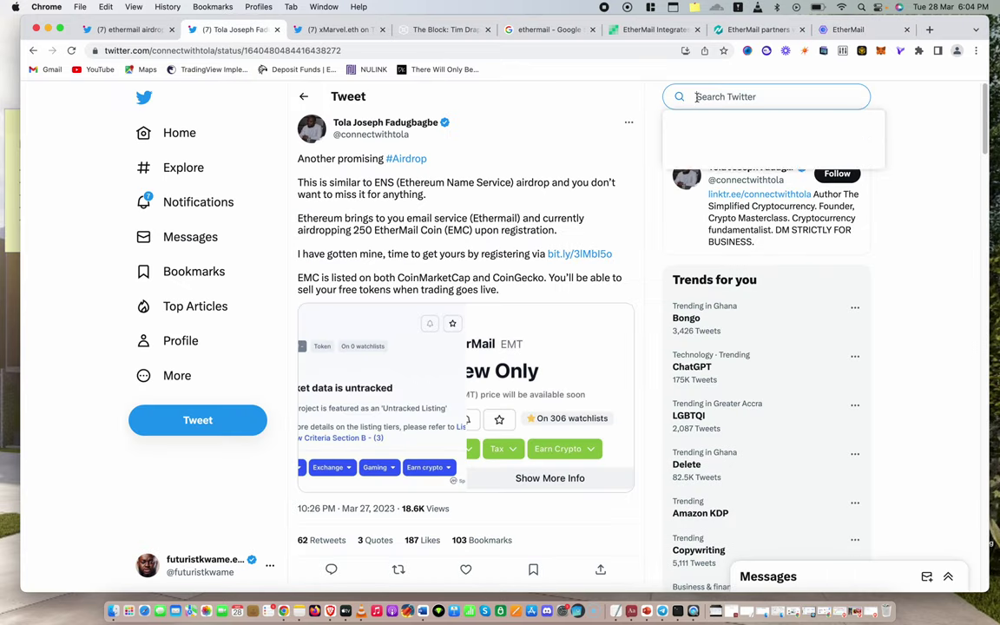
text(ethermail)
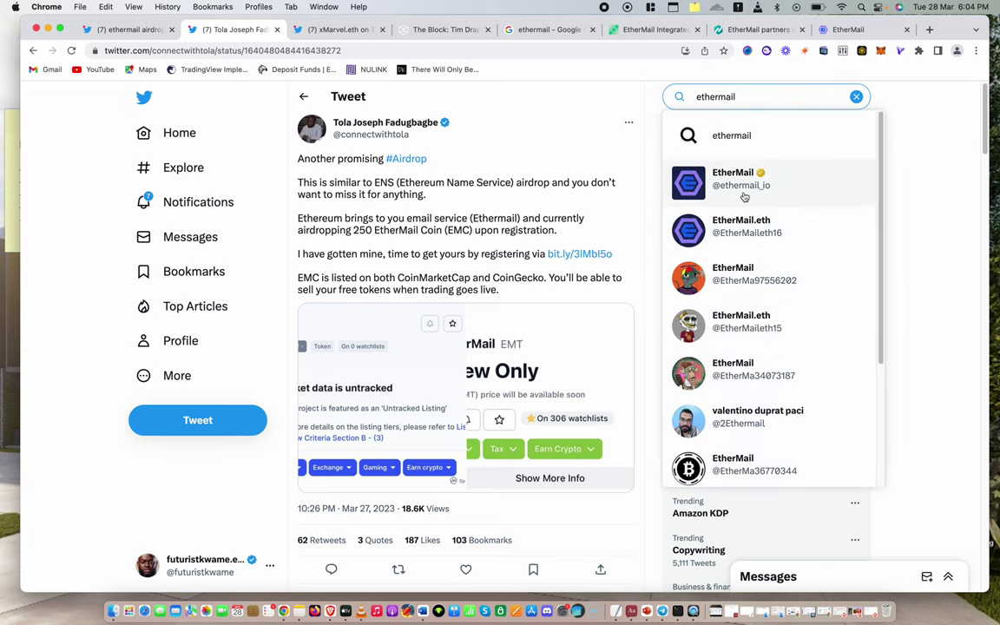
click(671, 179)
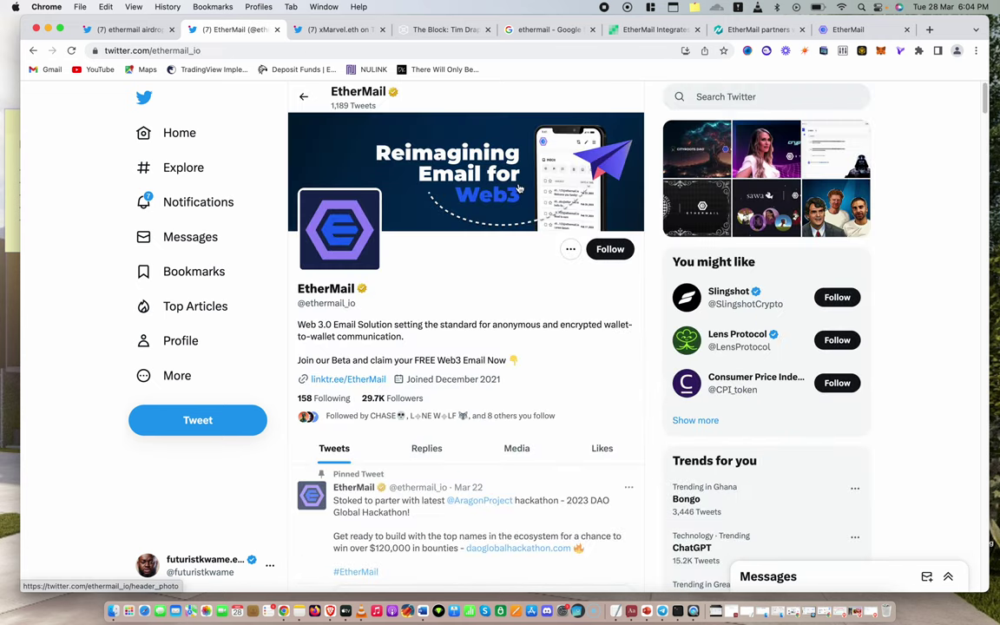
scroll(521, 252, down, 10)
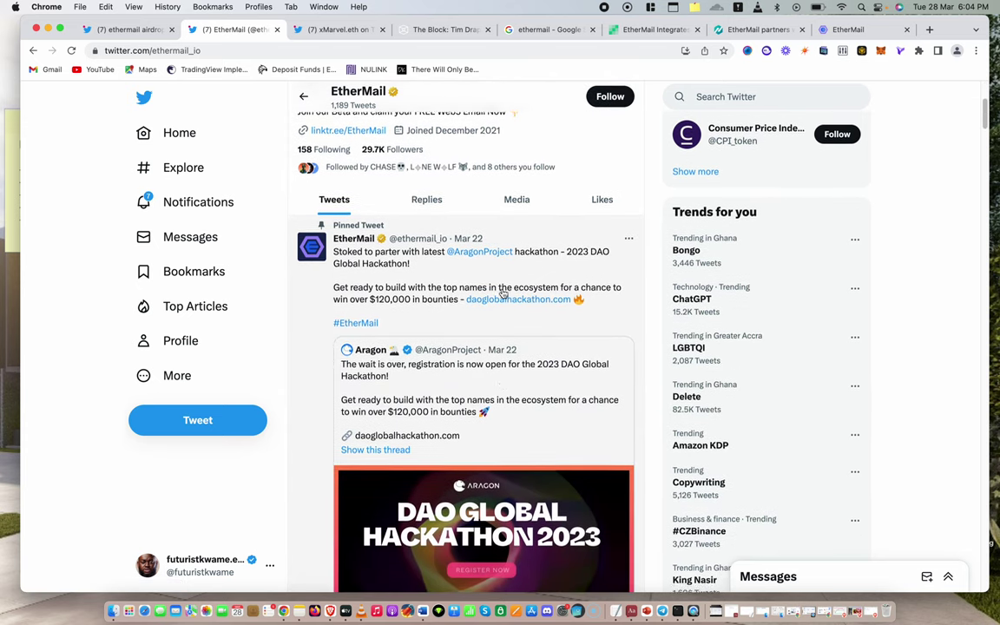
scroll(502, 292, down, 2)
scroll(502, 287, up, 7)
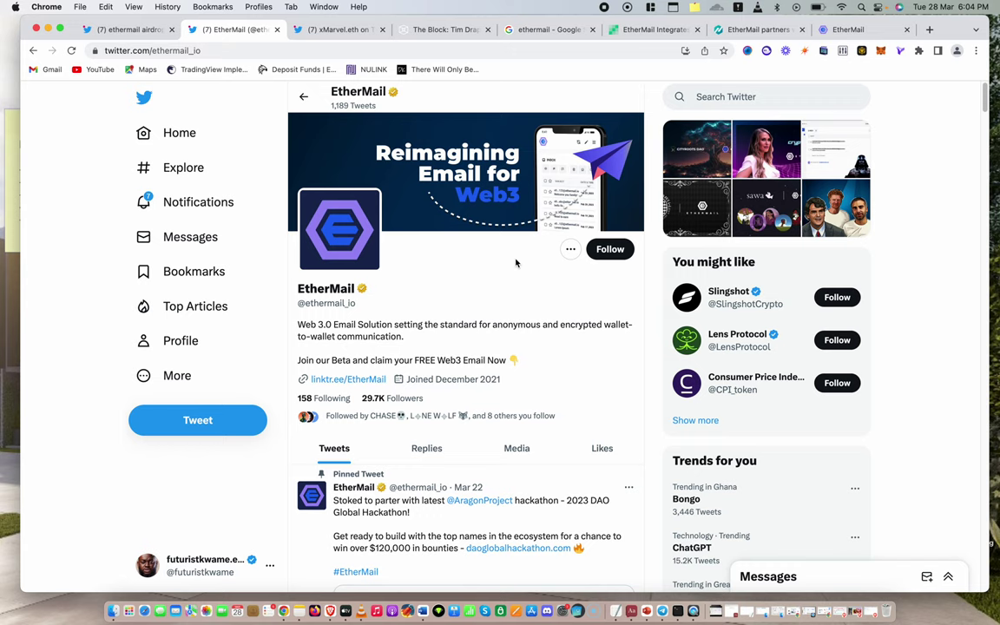
click(610, 250)
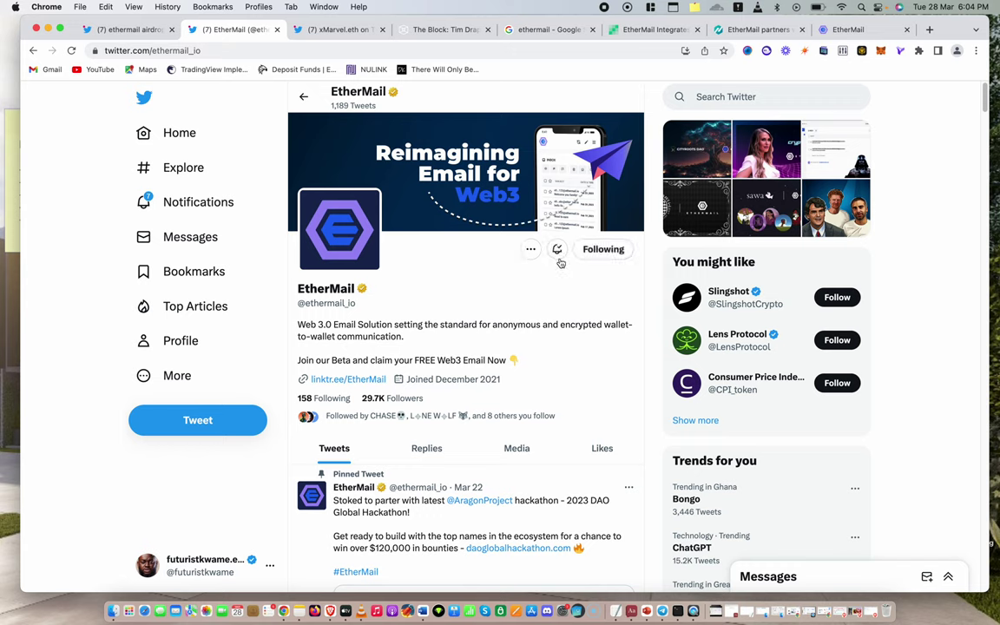
scroll(461, 351, down, 10)
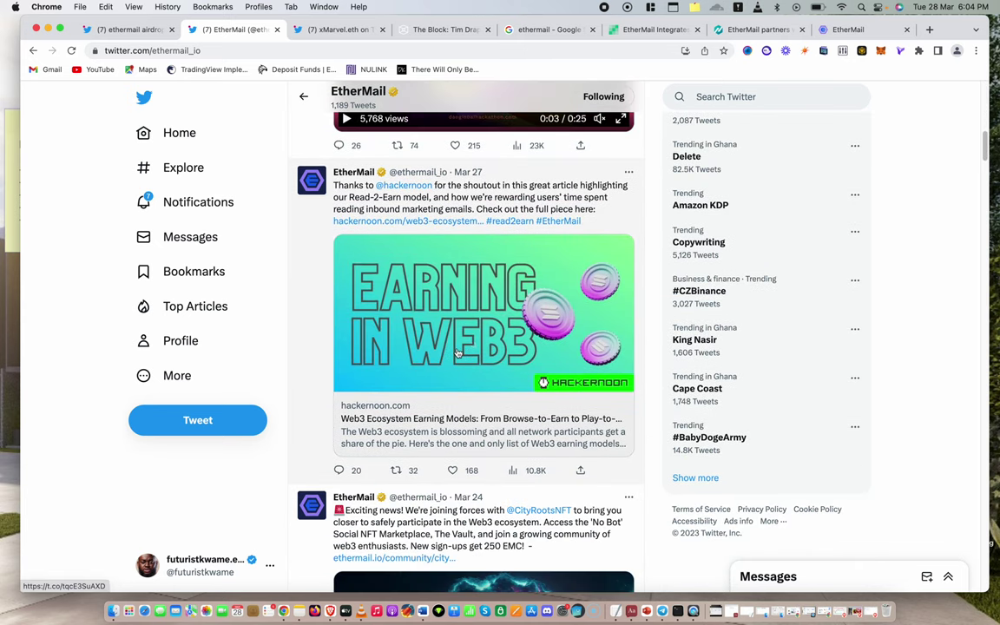
scroll(455, 351, down, 2)
scroll(455, 350, up, 5)
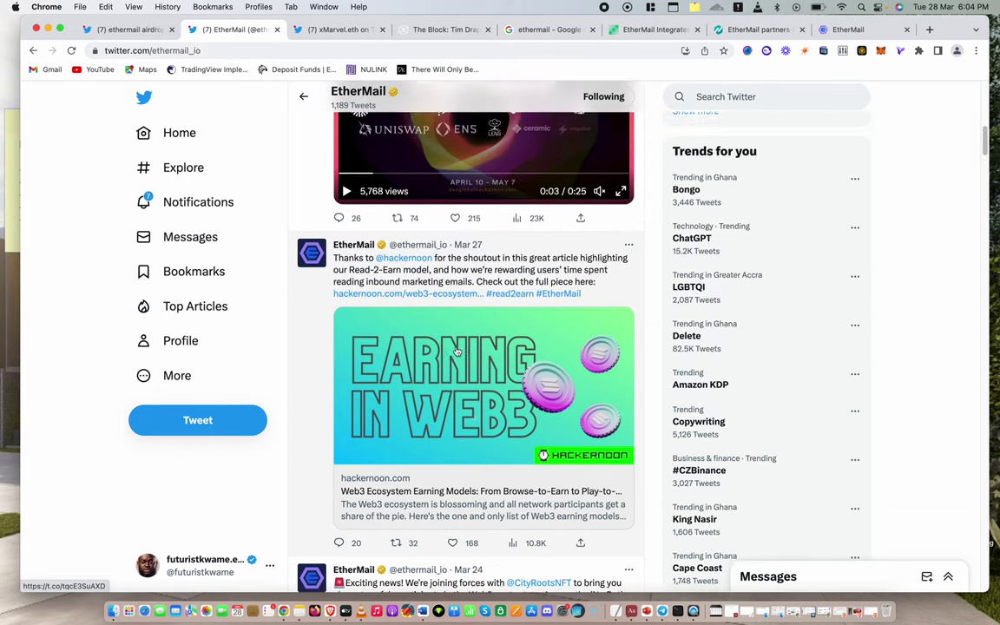
scroll(476, 397, up, 1)
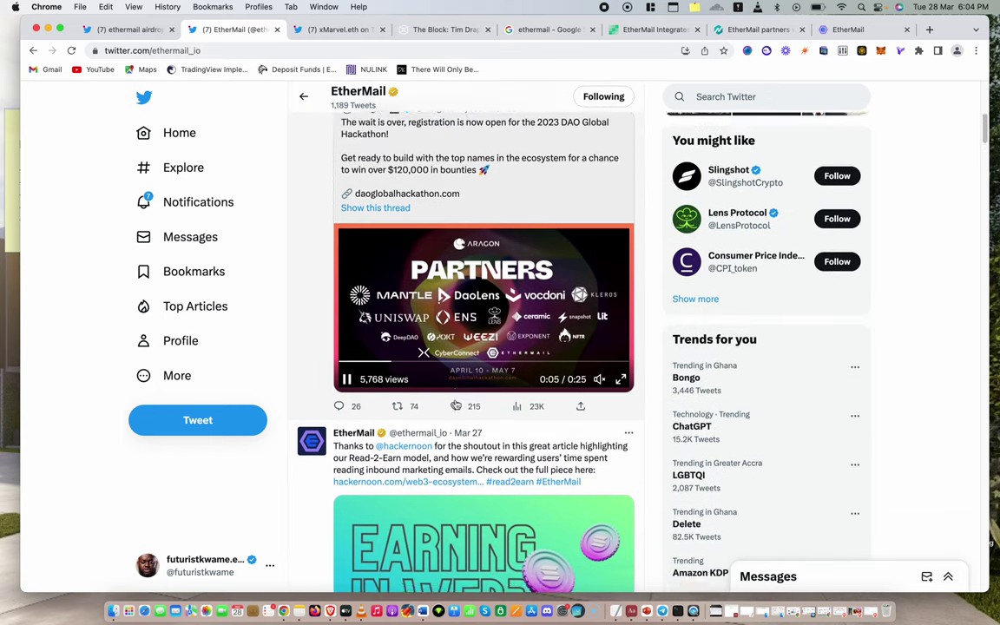
scroll(436, 309, down, 4)
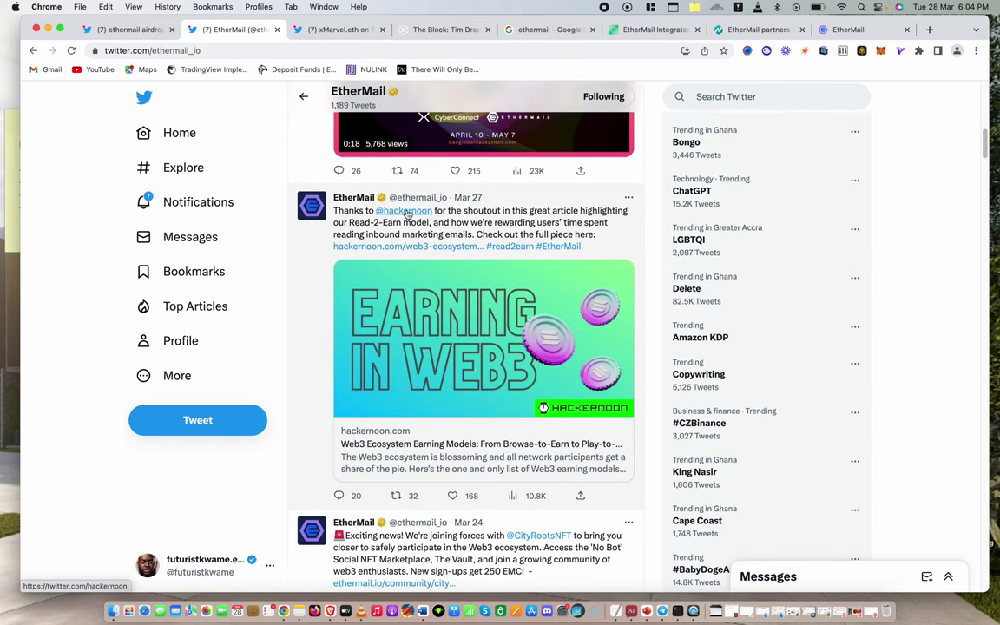
scroll(450, 256, down, 1)
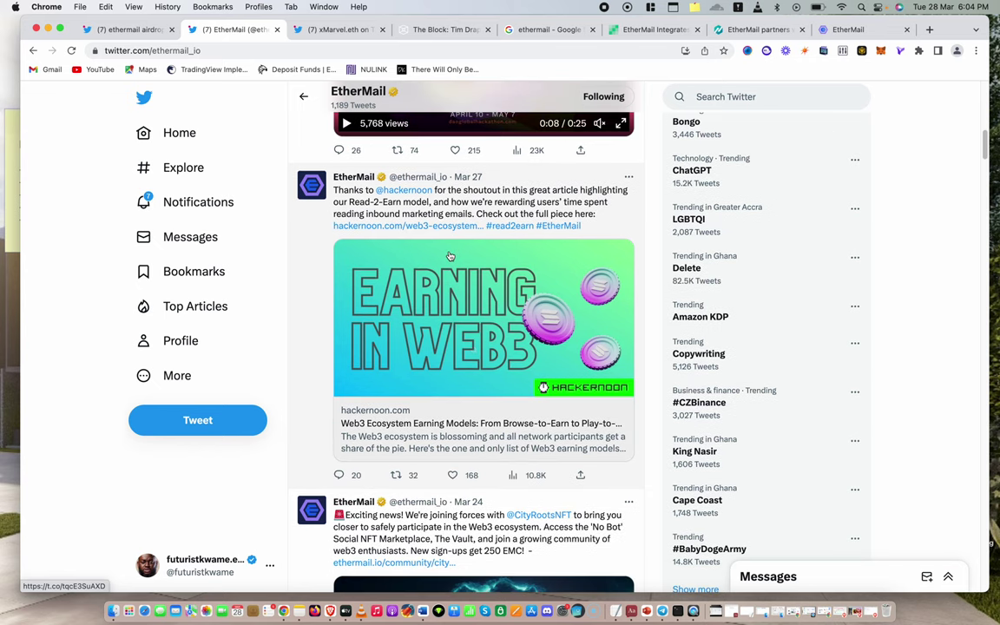